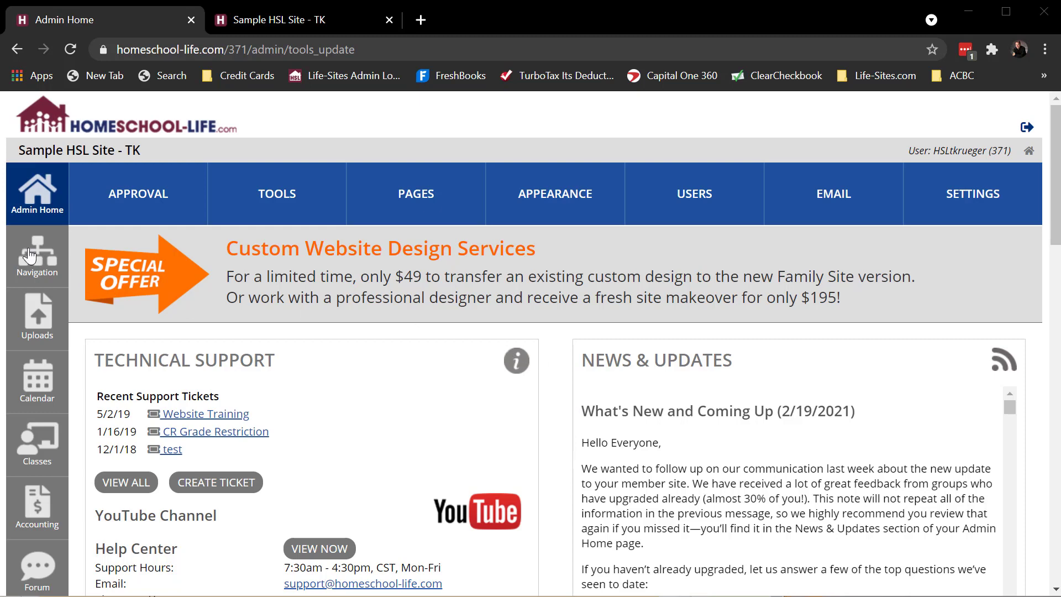
# Open Manage Navigation to view the empty Top and Side Menus and the orphaned pages.
pyautogui.click(46, 258)
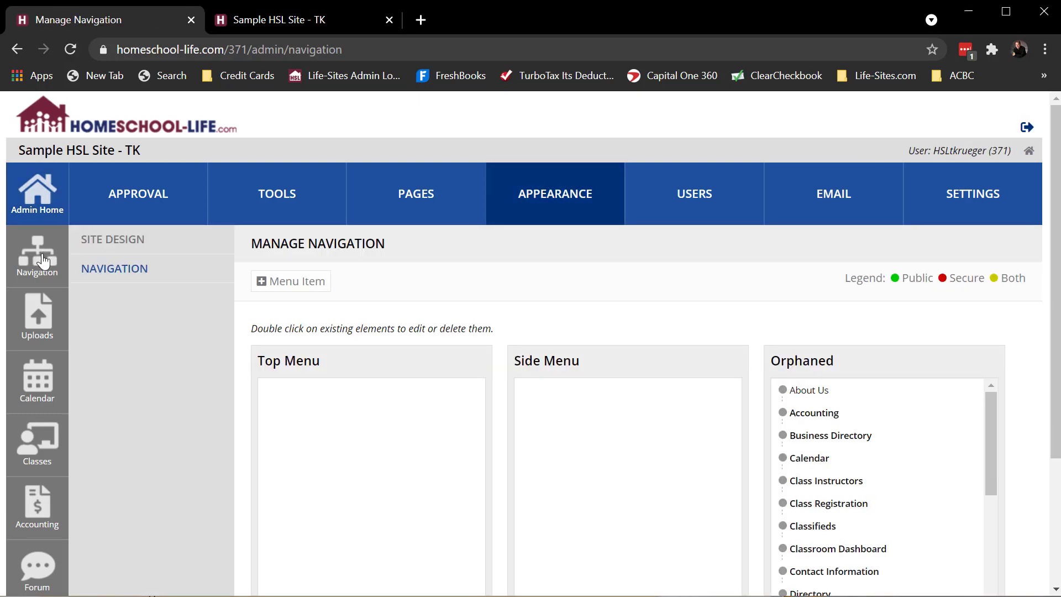
pyautogui.click(37, 196)
pyautogui.scroll(-6, 153, 288)
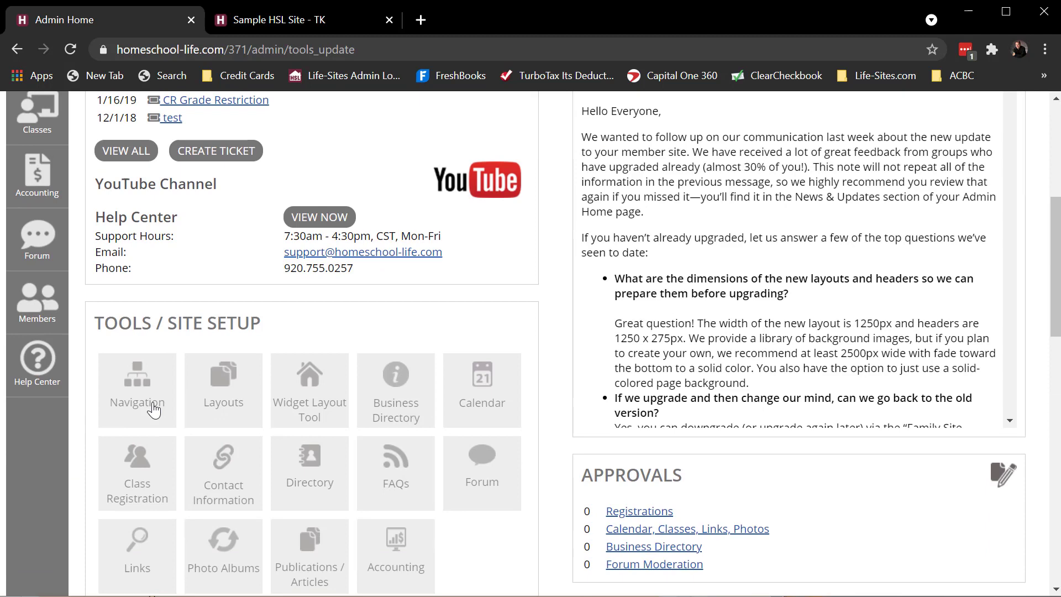
pyautogui.click(146, 401)
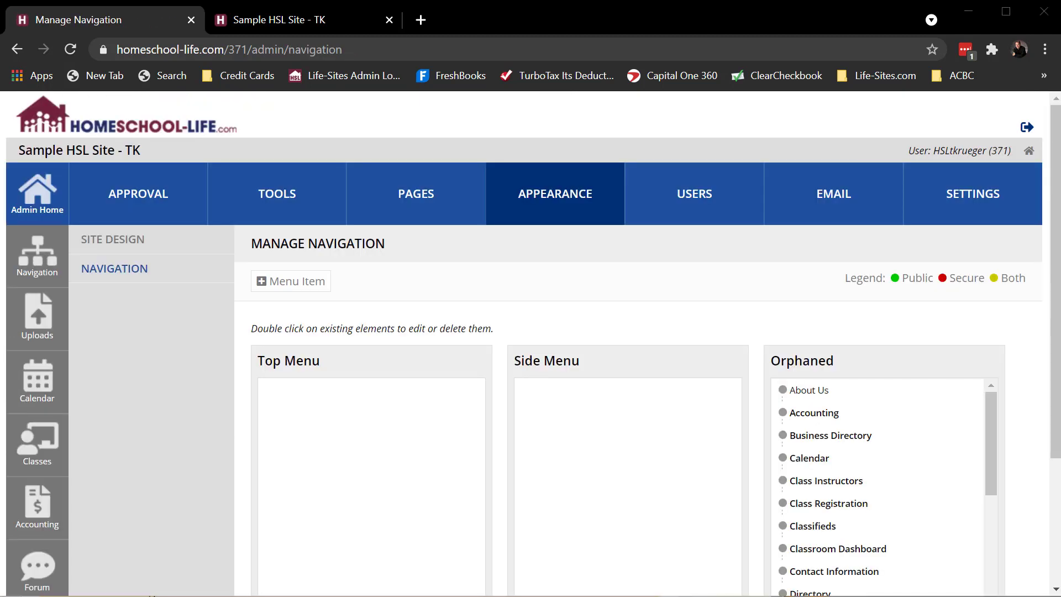
pyautogui.click(555, 198)
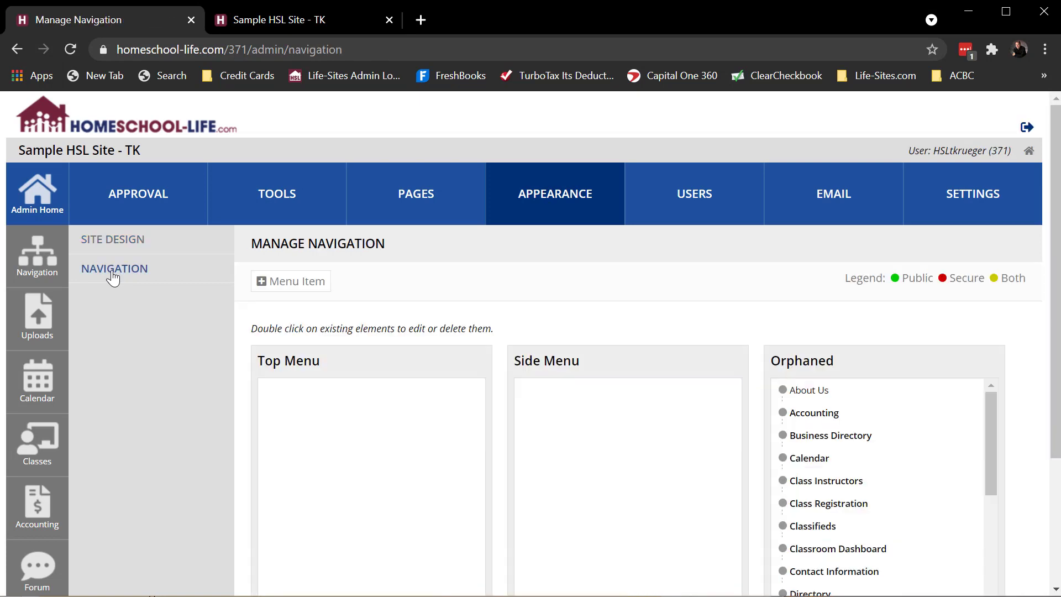
pyautogui.scroll(-2, 644, 295)
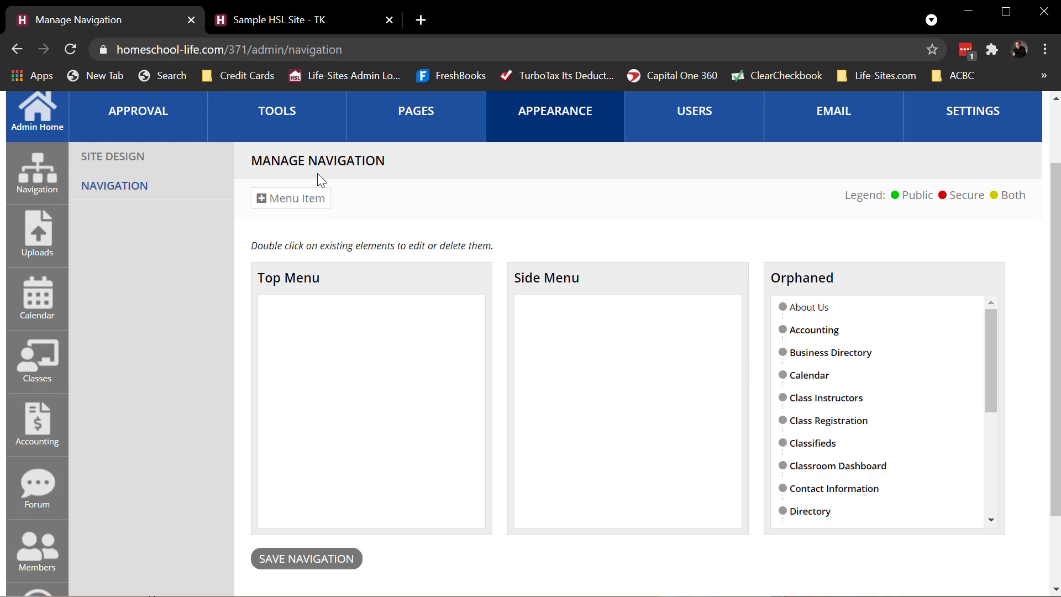
pyautogui.click(283, 24)
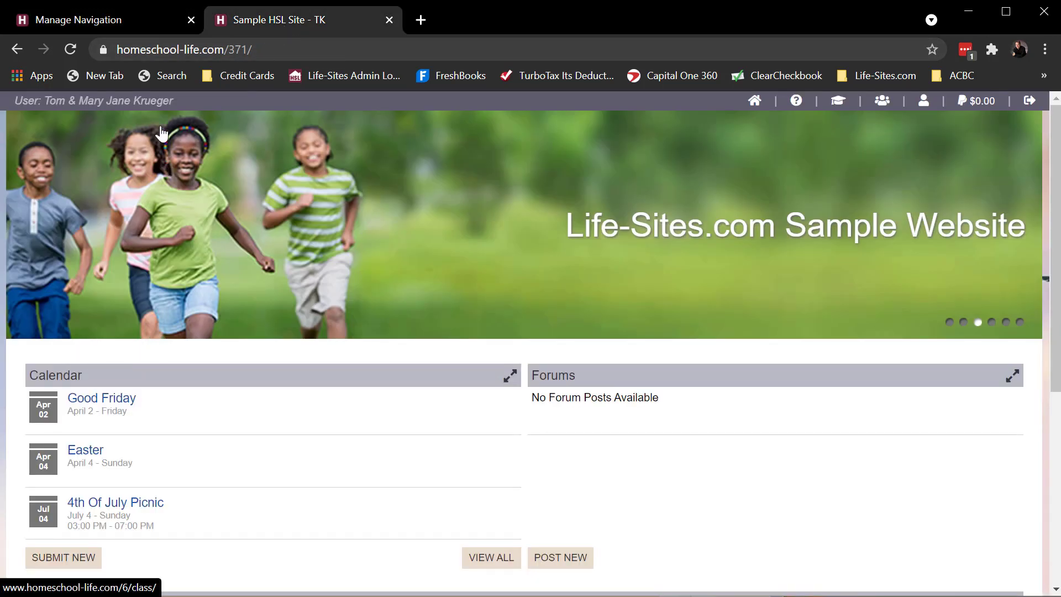
pyautogui.click(137, 24)
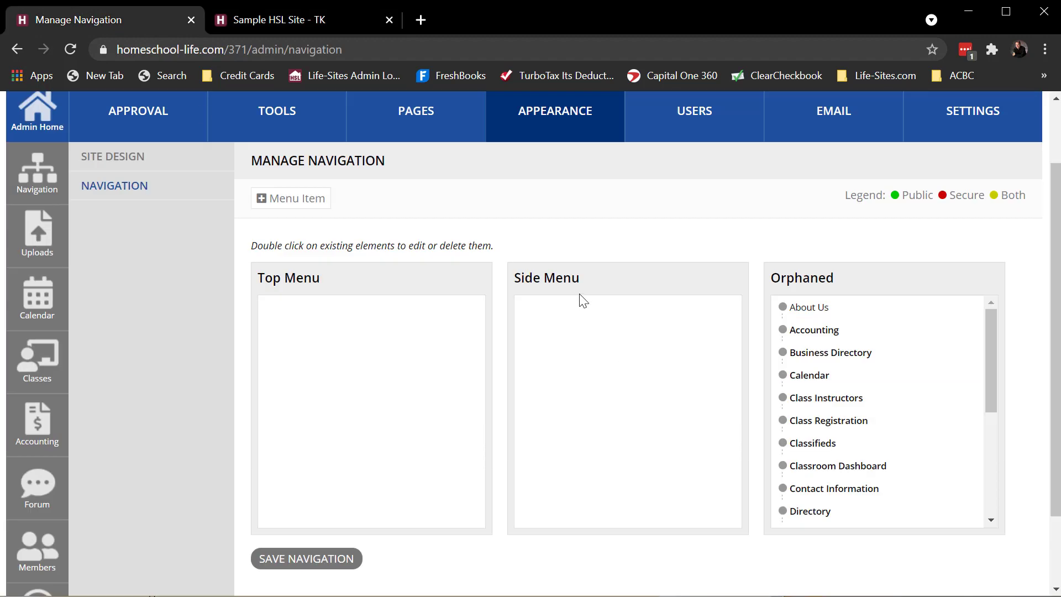
pyautogui.click(293, 22)
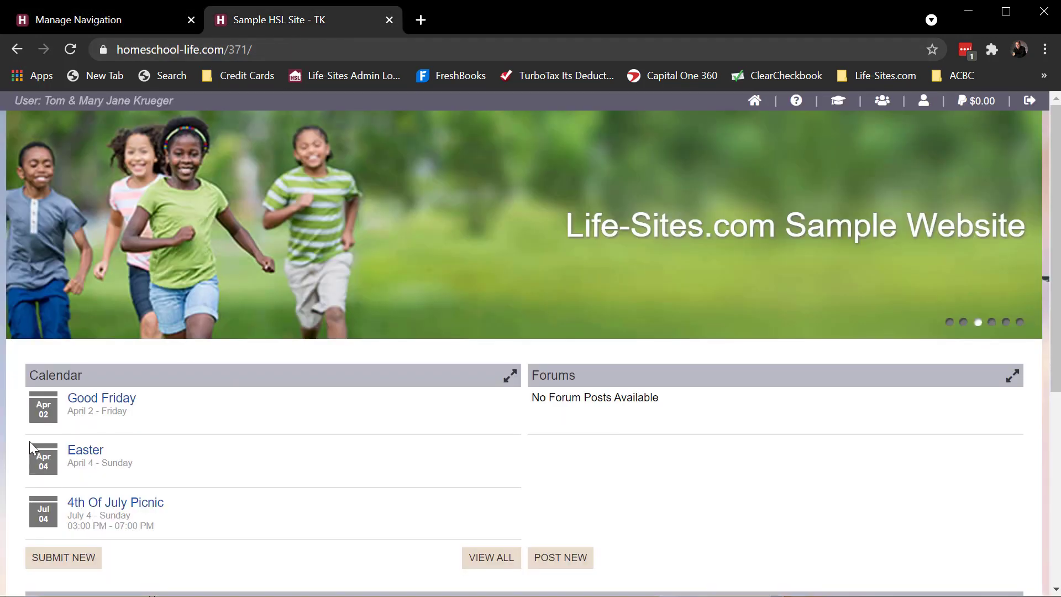
pyautogui.click(131, 23)
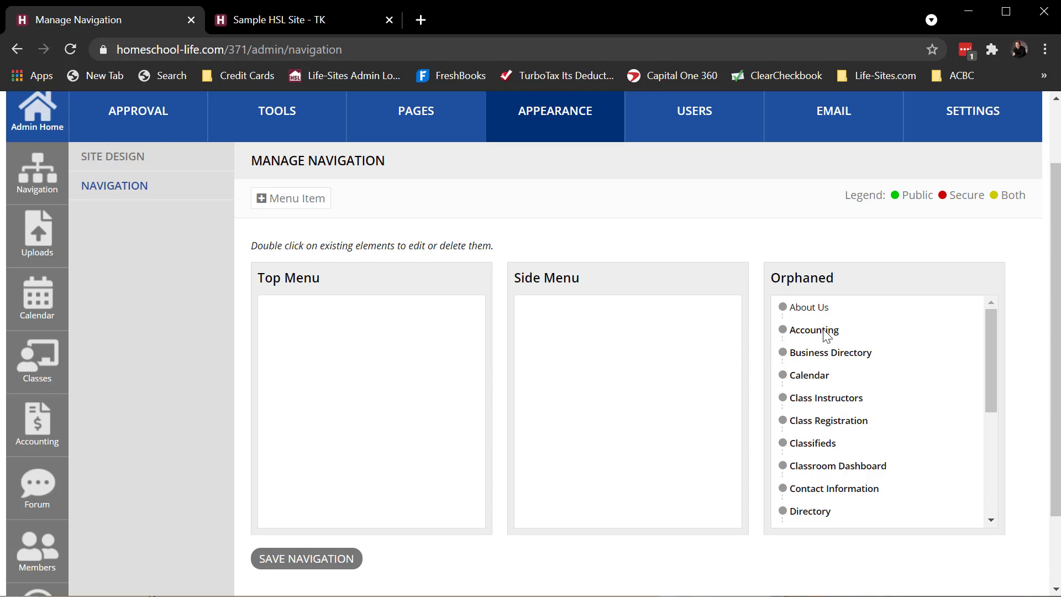
# Add Calendar to the Top Menu, save, and reload the public site to check it.
pyautogui.moveTo(808, 379); pyautogui.dragTo(268, 314)
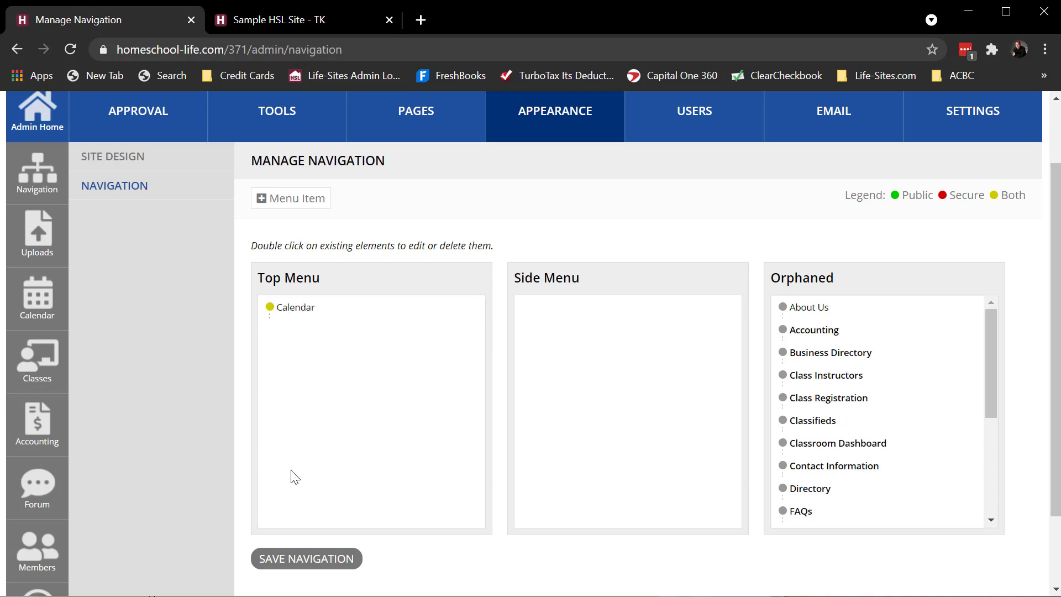
pyautogui.click(293, 559)
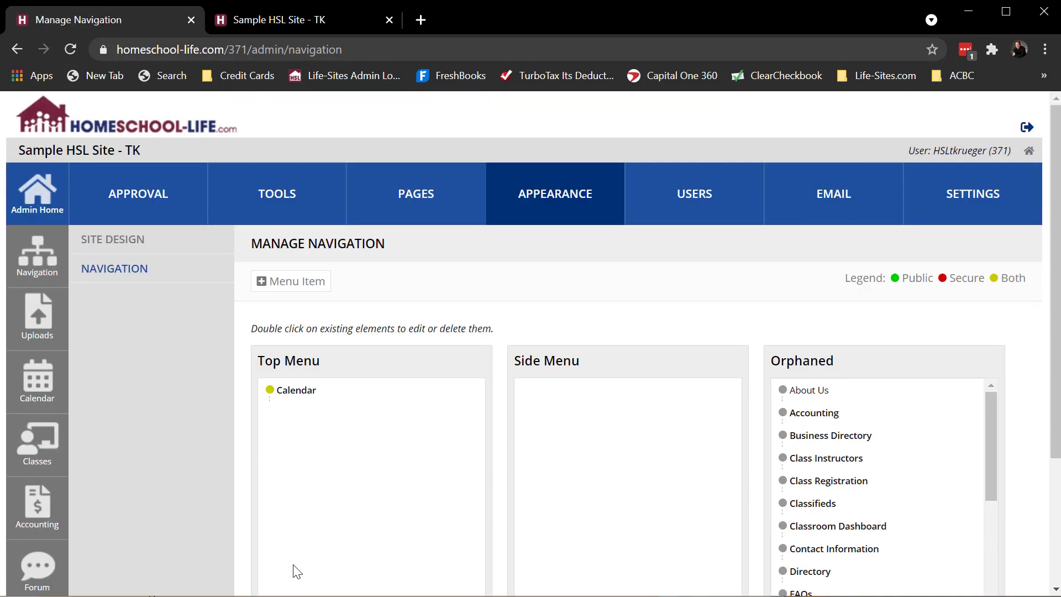
pyautogui.click(293, 21)
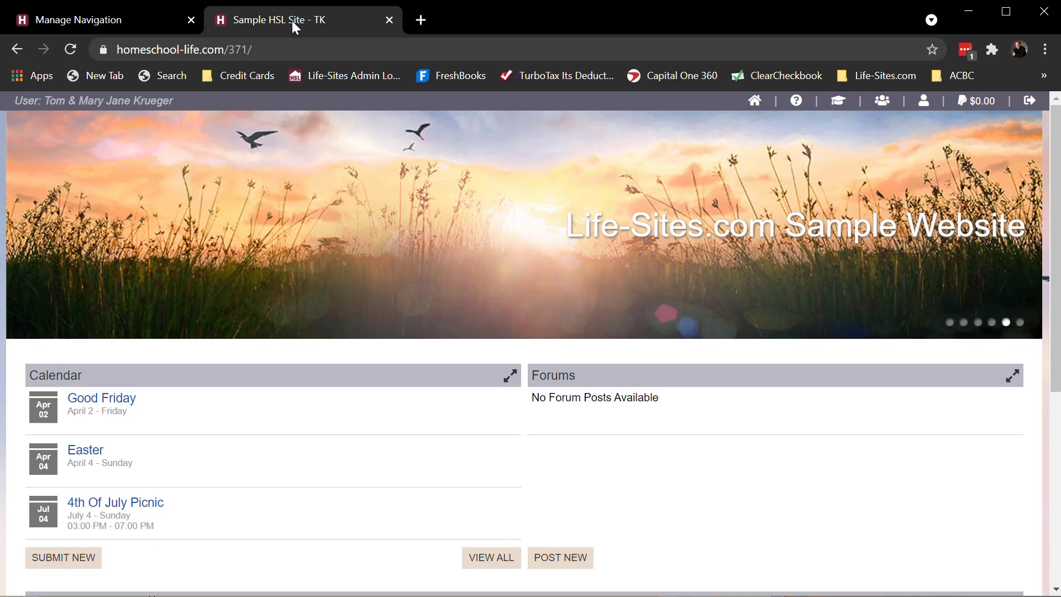
pyautogui.click(69, 48)
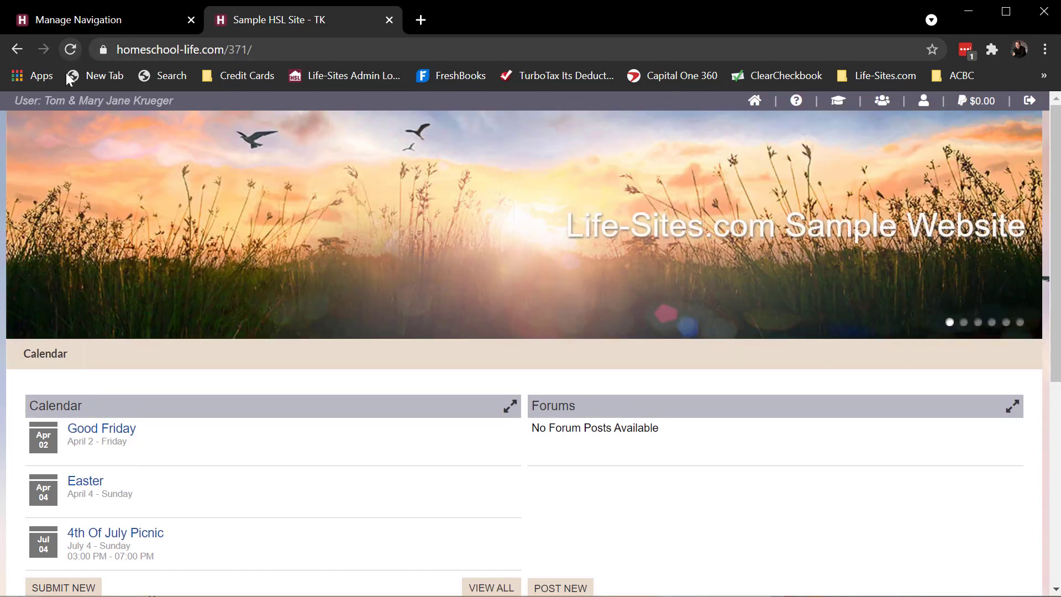
# Add Classifieds below Calendar, save, and confirm it on the reloaded public site.
pyautogui.click(114, 19)
pyautogui.scroll(-2, 842, 467)
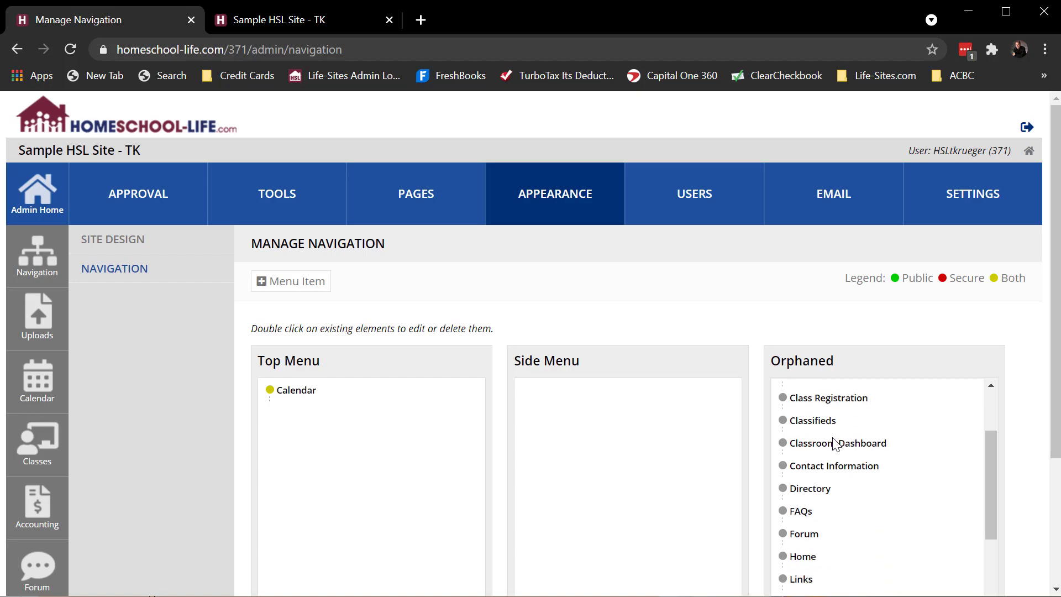
pyautogui.moveTo(381, 430); pyautogui.dragTo(262, 407)
pyautogui.scroll(-1, 407, 451)
pyautogui.scroll(-2, 407, 451)
pyautogui.click(308, 464)
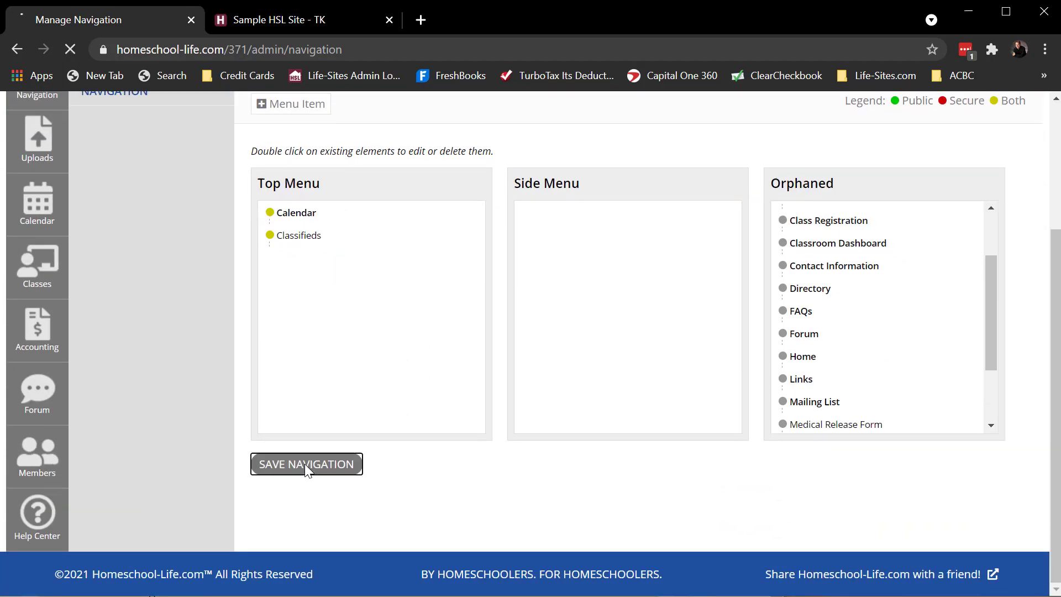
pyautogui.click(252, 32)
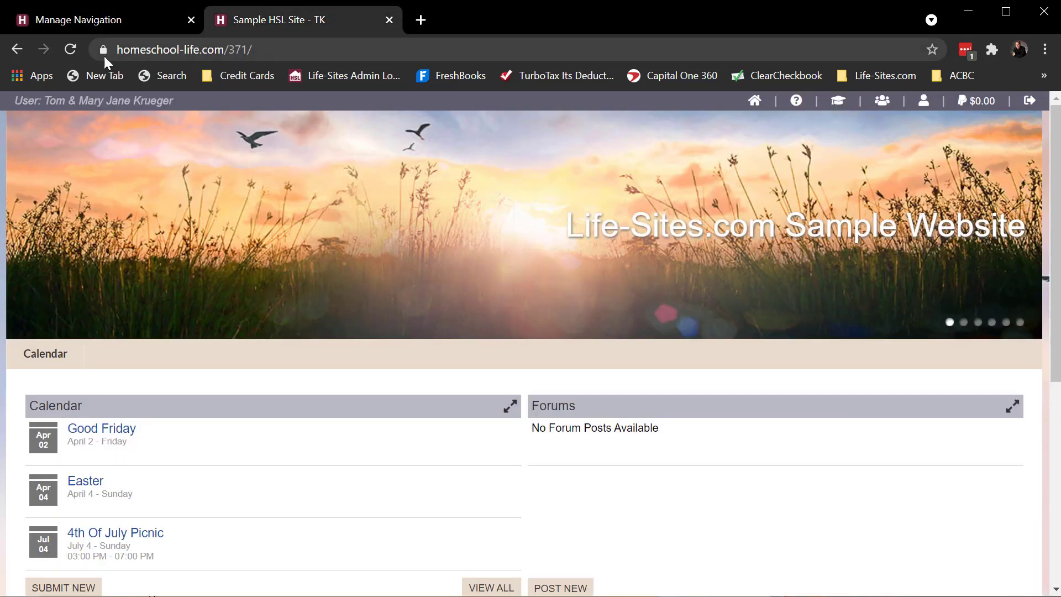
pyautogui.click(68, 49)
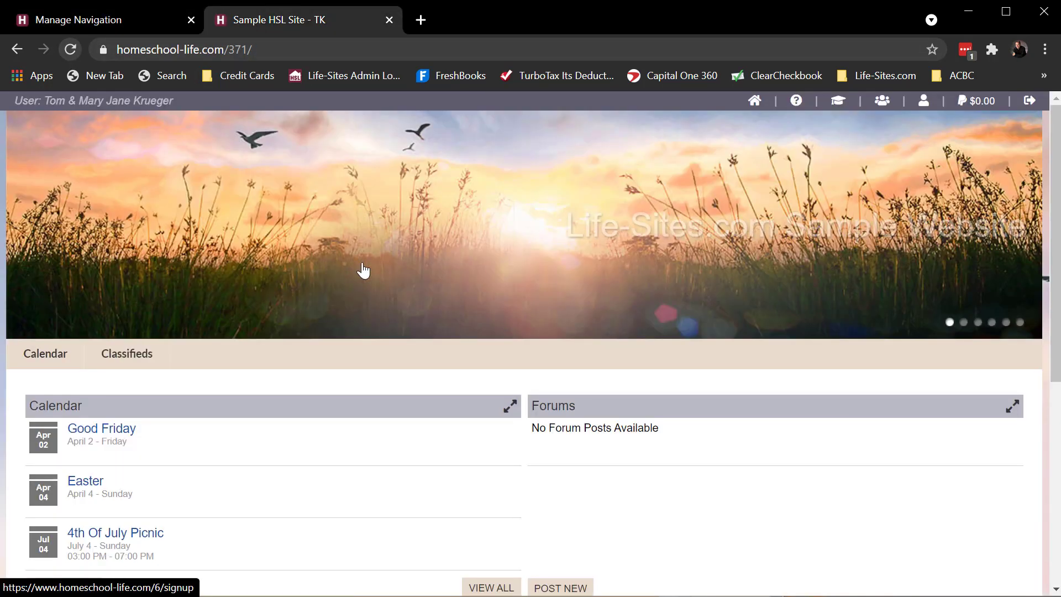
# Add Directory, FAQs and Forum to the Top Menu, save, and reload the site.
pyautogui.click(129, 26)
pyautogui.scroll(-3, 762, 447)
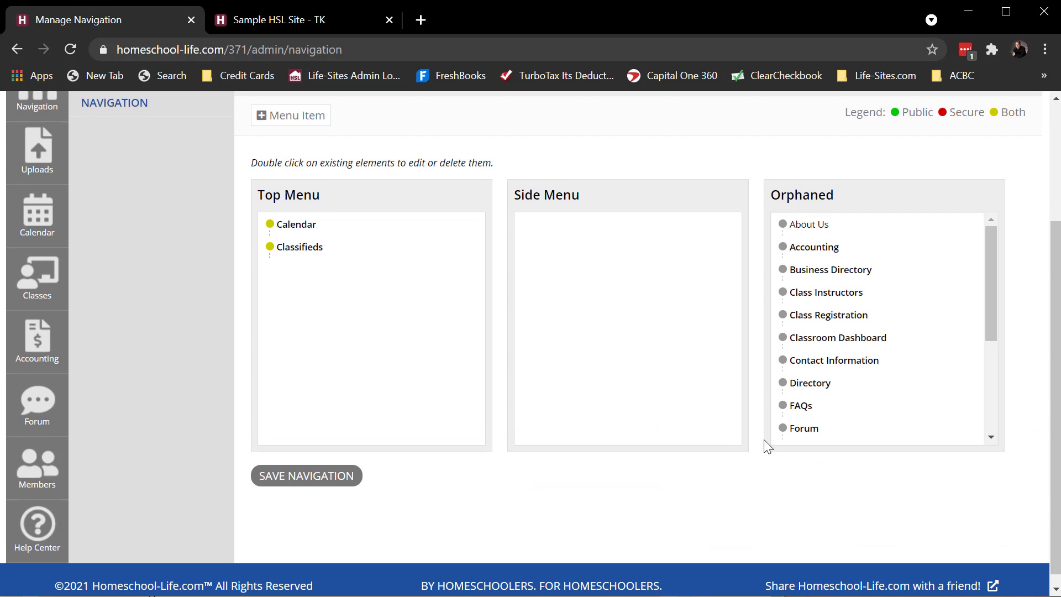
pyautogui.moveTo(818, 380); pyautogui.dragTo(286, 286)
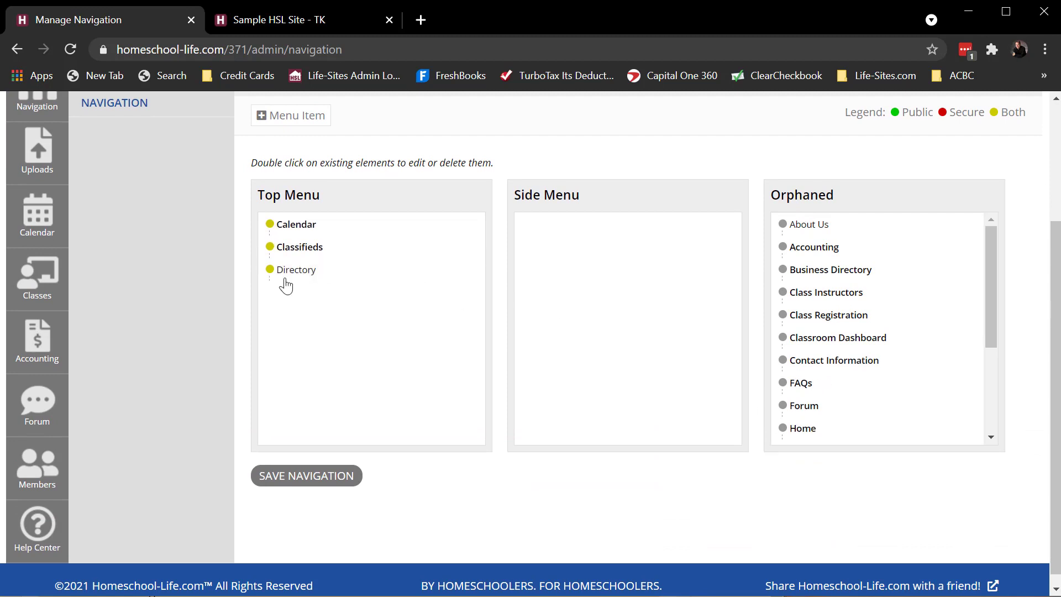
pyautogui.moveTo(804, 384); pyautogui.dragTo(259, 286)
pyautogui.moveTo(803, 385); pyautogui.dragTo(257, 314)
pyautogui.click(333, 475)
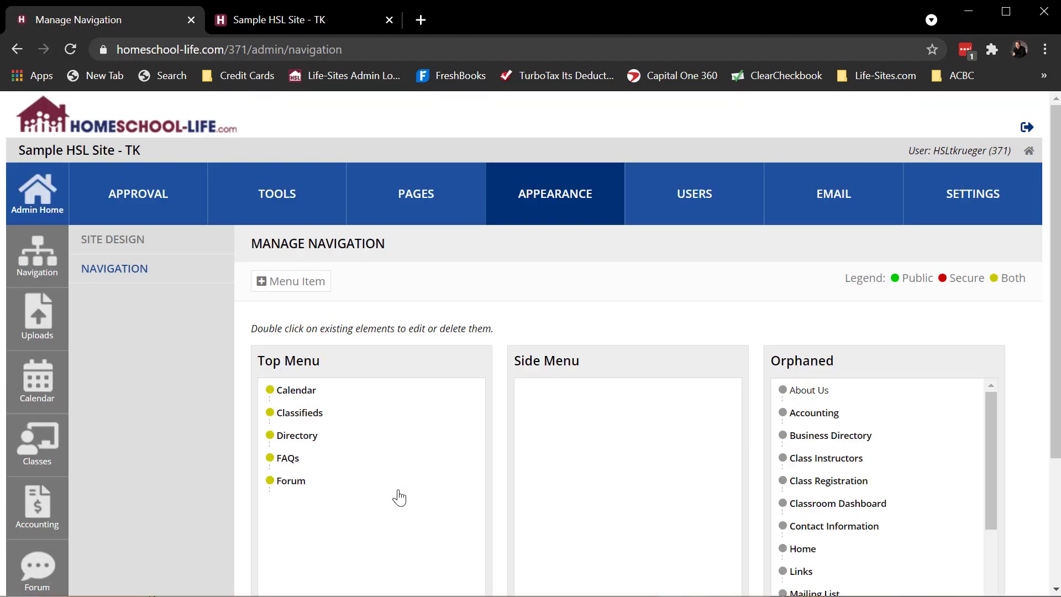
pyautogui.click(295, 20)
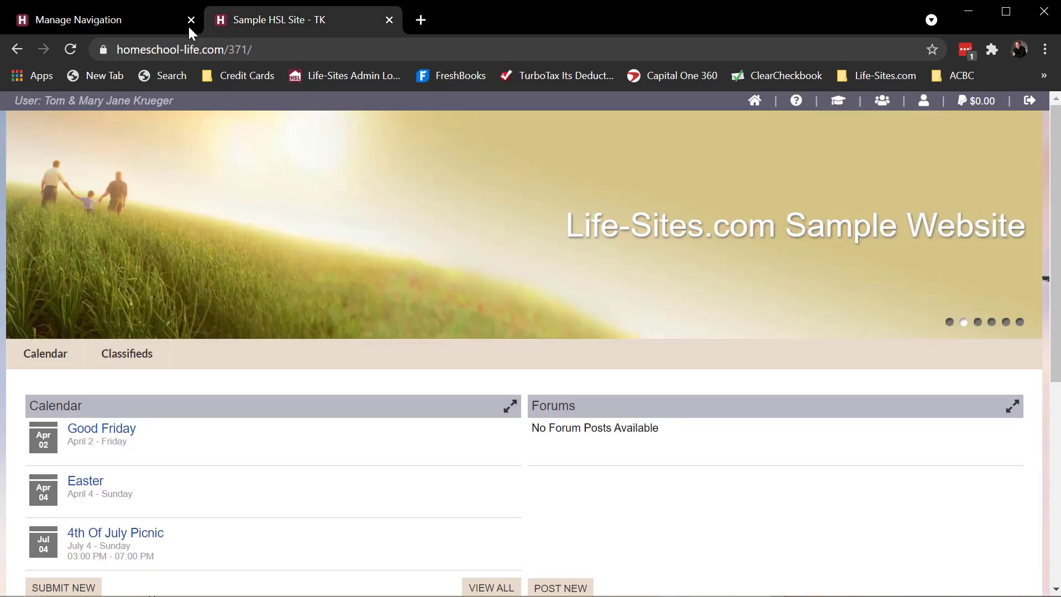
pyautogui.click(72, 49)
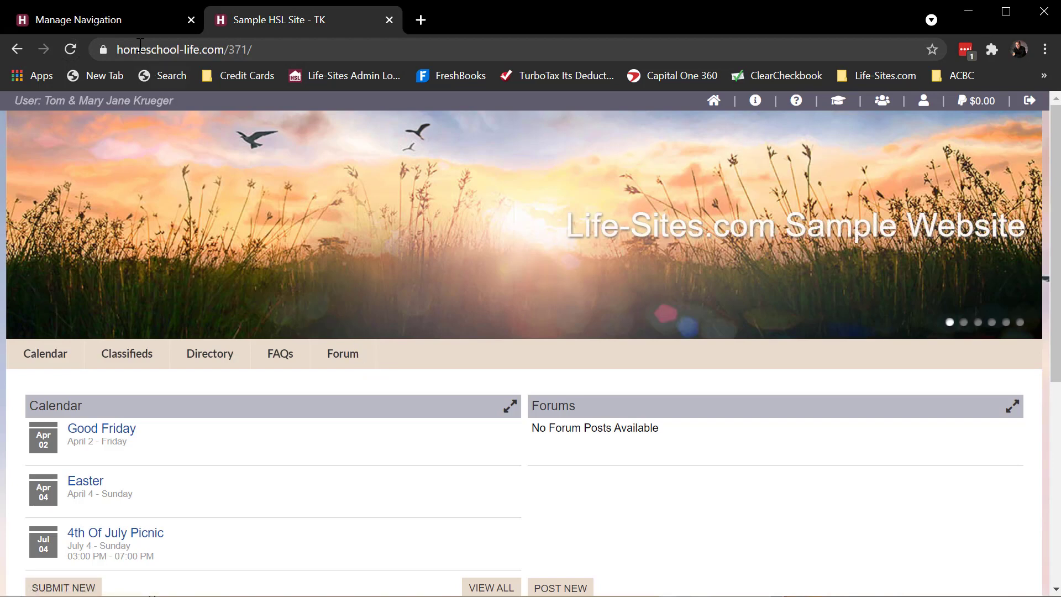
pyautogui.click(125, 18)
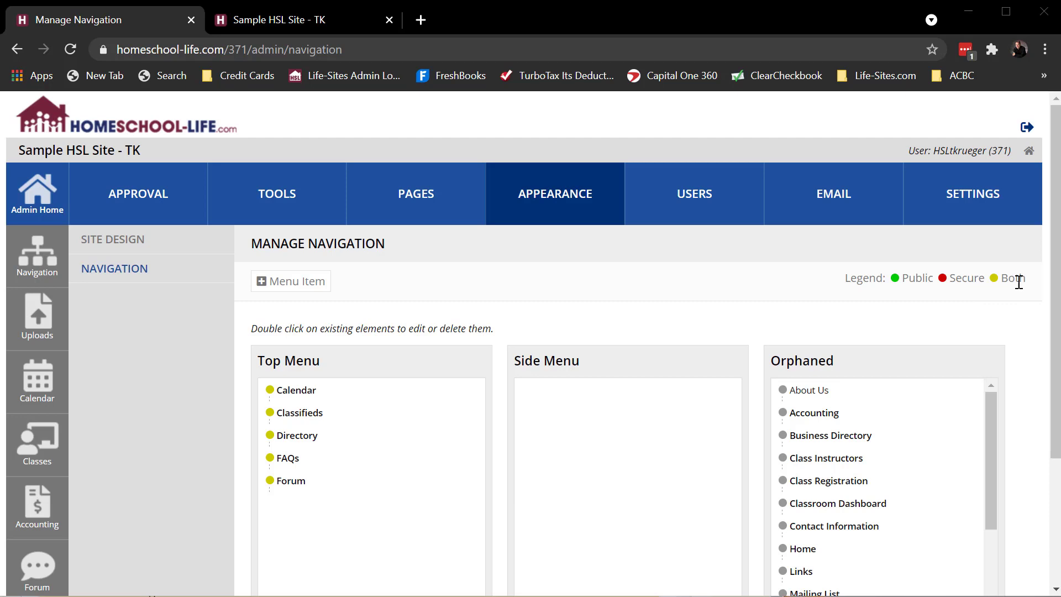
# Set the Calendar and Classifieds menu items to Secure visibility.
pyautogui.doubleClick(293, 394)
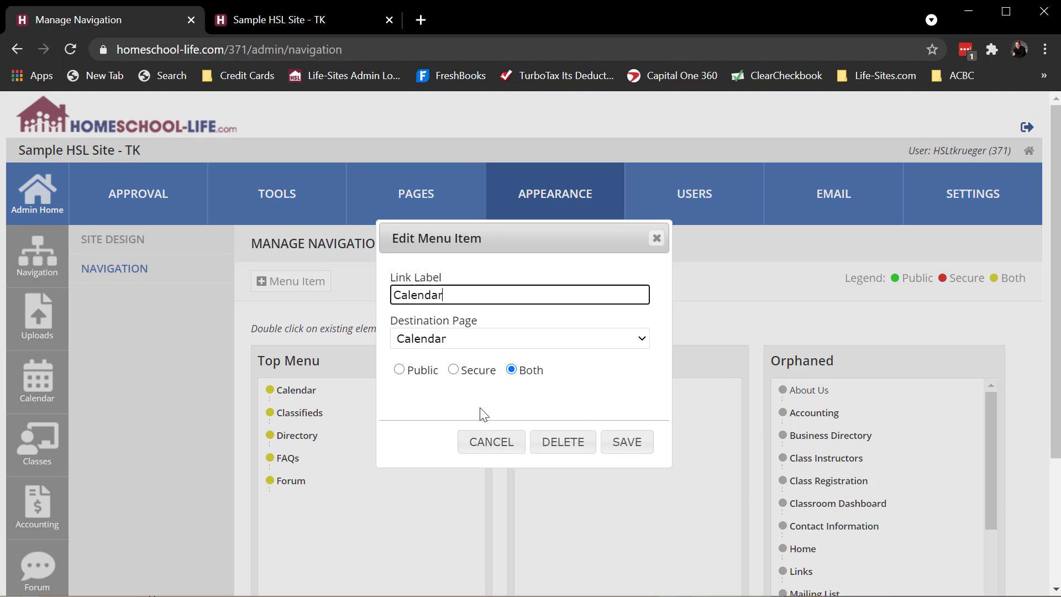
pyautogui.click(455, 371)
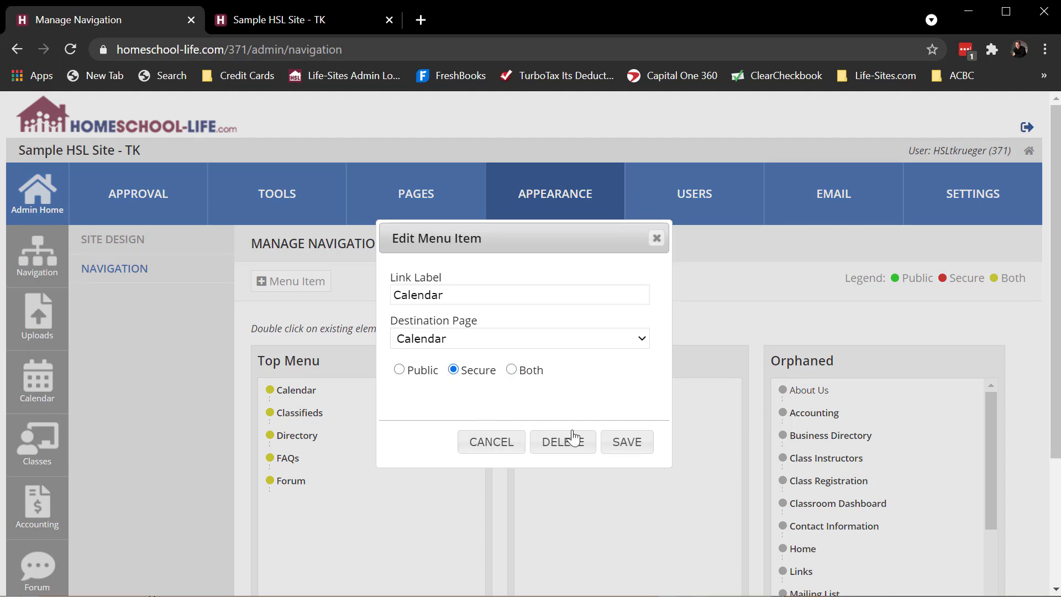
pyautogui.click(622, 442)
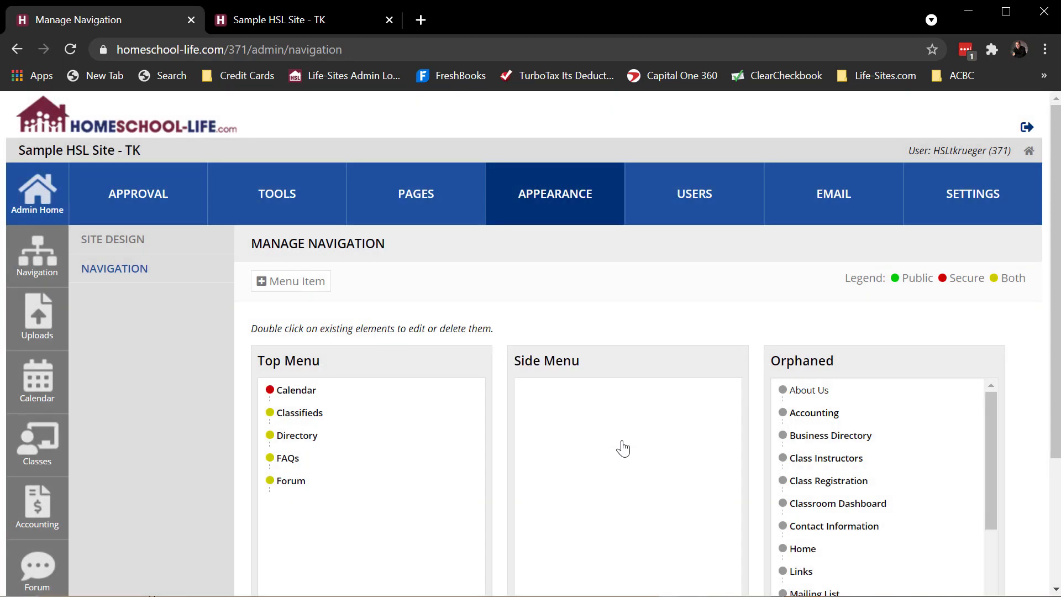
pyautogui.doubleClick(299, 414)
pyautogui.click(453, 370)
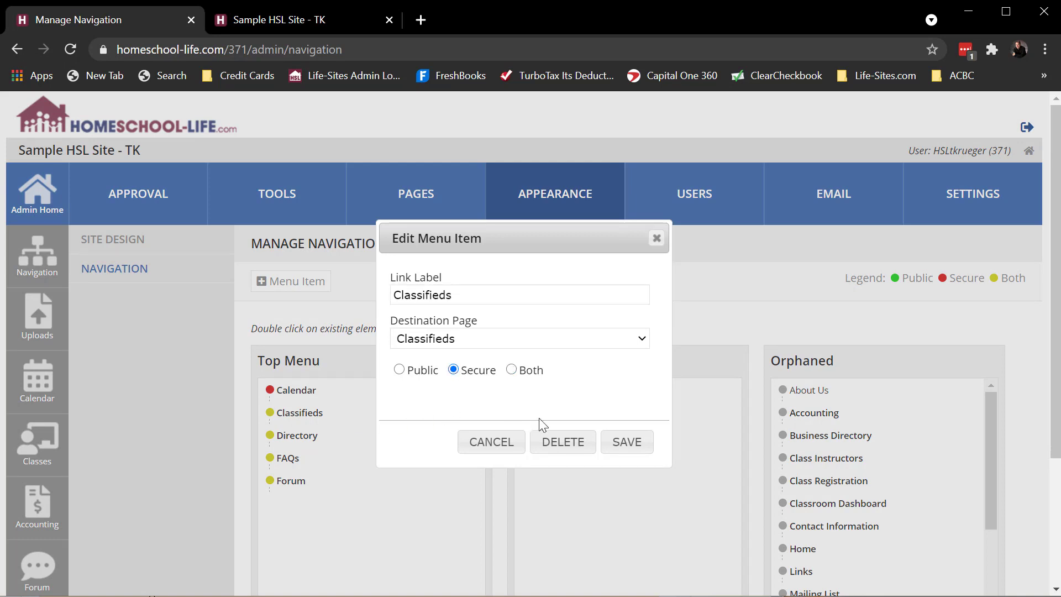
pyautogui.click(625, 442)
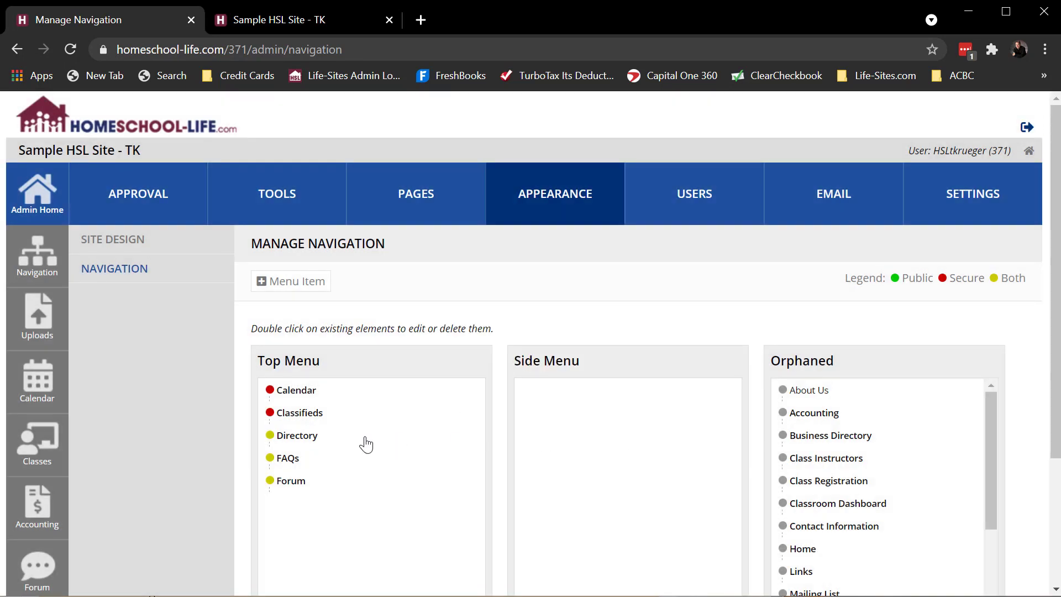
# Make FAQs Public and set Directory and Forum to Secure visibility.
pyautogui.doubleClick(283, 458)
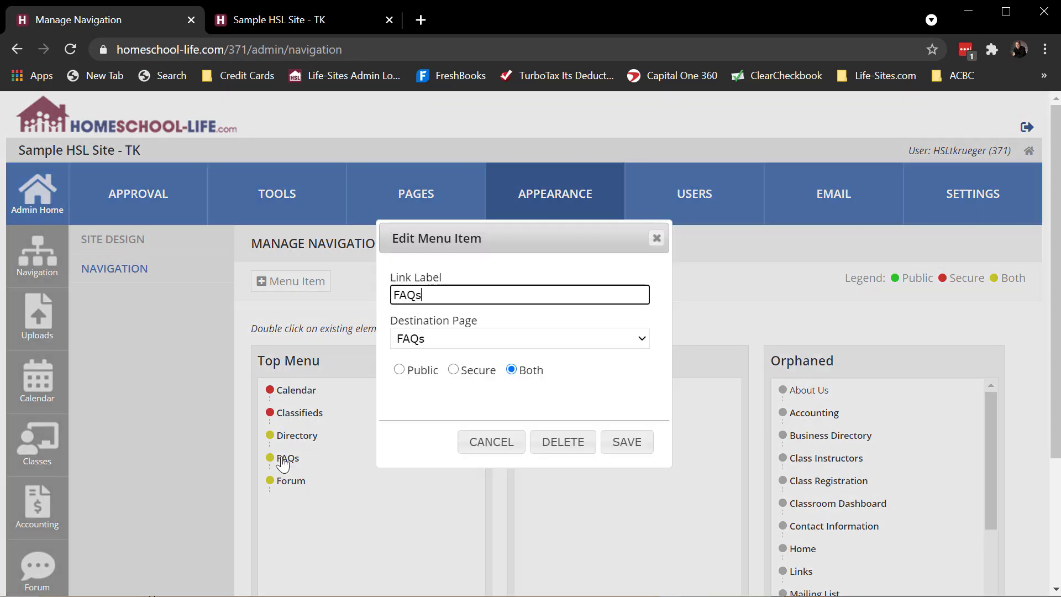
pyautogui.click(399, 370)
pyautogui.click(625, 443)
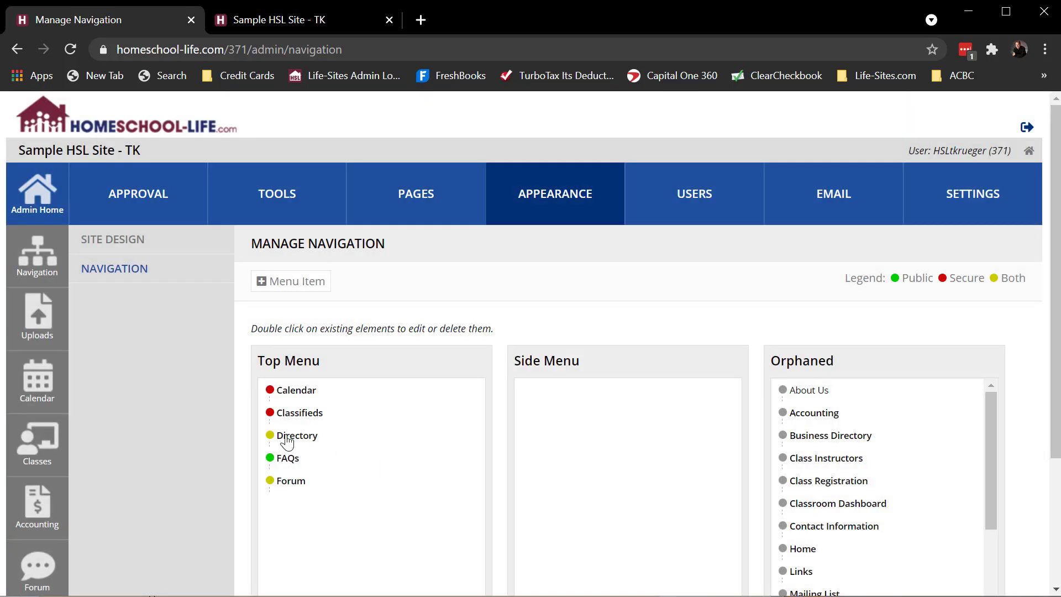
pyautogui.doubleClick(284, 438)
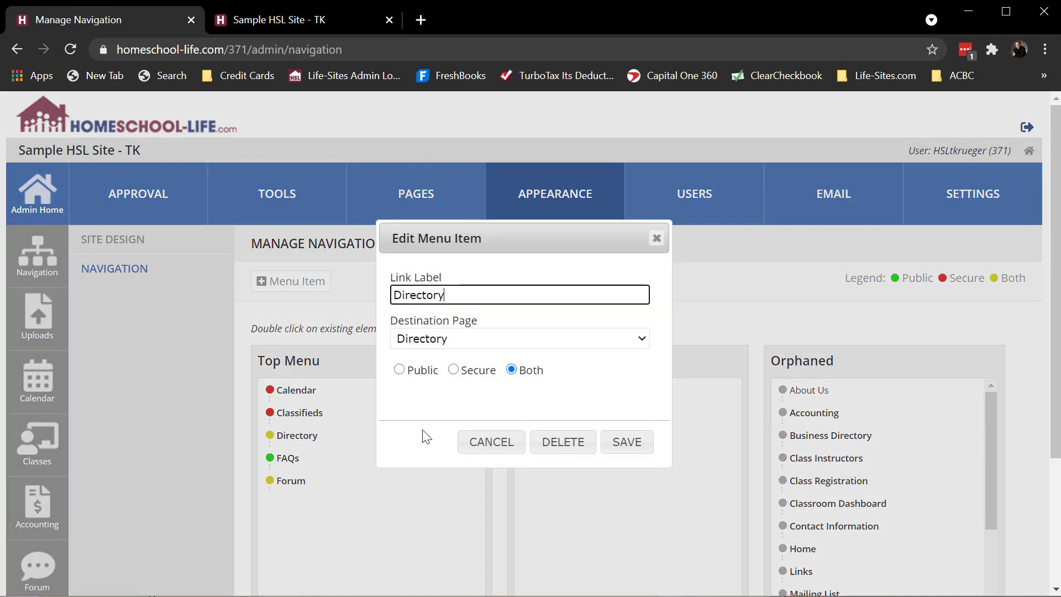
pyautogui.click(454, 370)
pyautogui.click(619, 446)
pyautogui.doubleClick(293, 482)
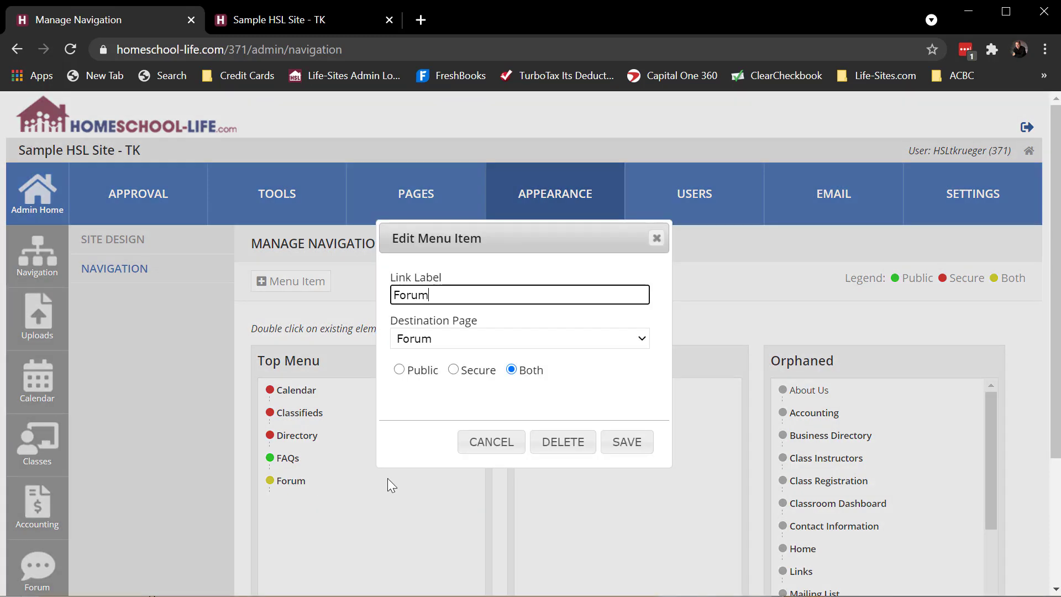
pyautogui.click(464, 373)
pyautogui.click(627, 442)
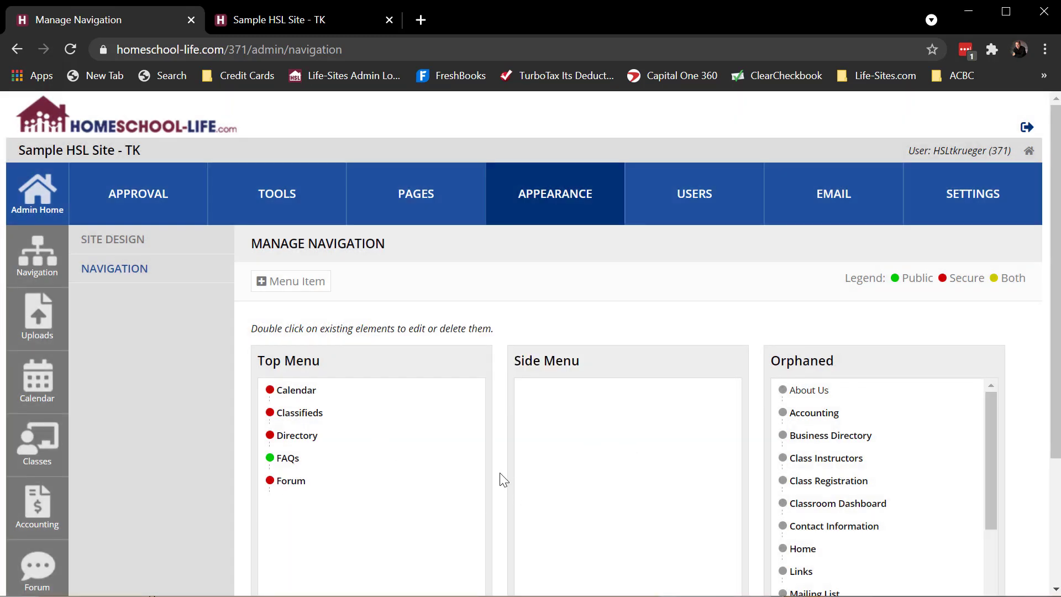
pyautogui.scroll(-3, 501, 477)
# Save the navigation, then reload the live site and log out to see only FAQs.
pyautogui.click(325, 476)
pyautogui.click(301, 18)
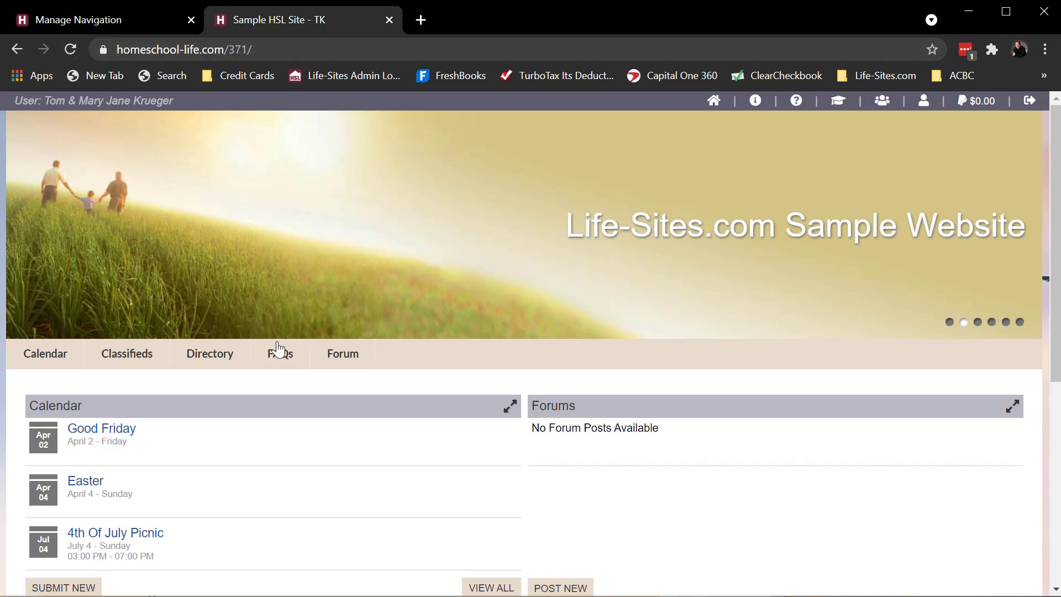
pyautogui.click(73, 48)
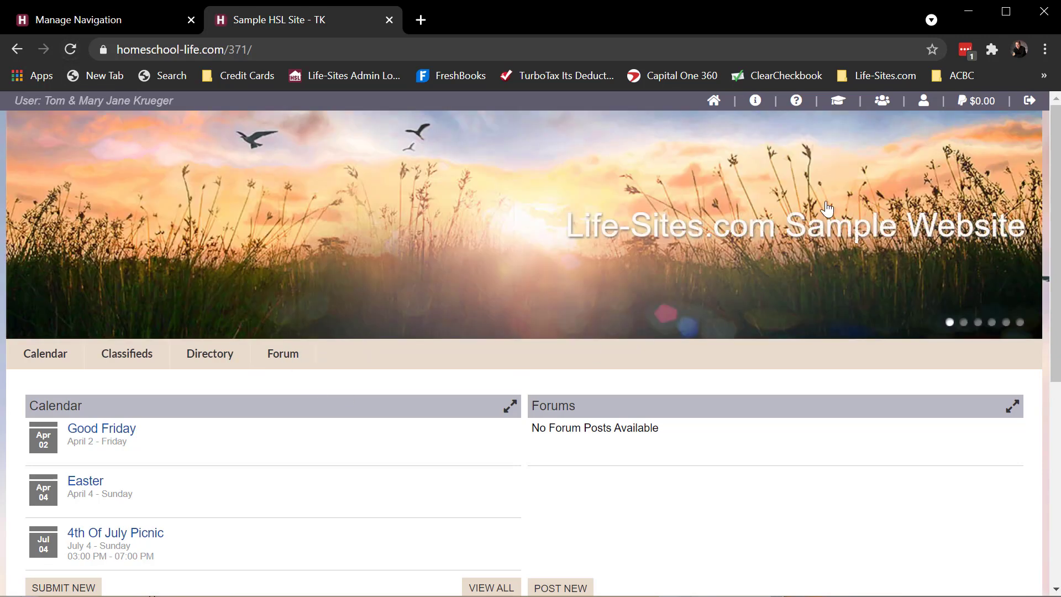
pyautogui.click(1029, 102)
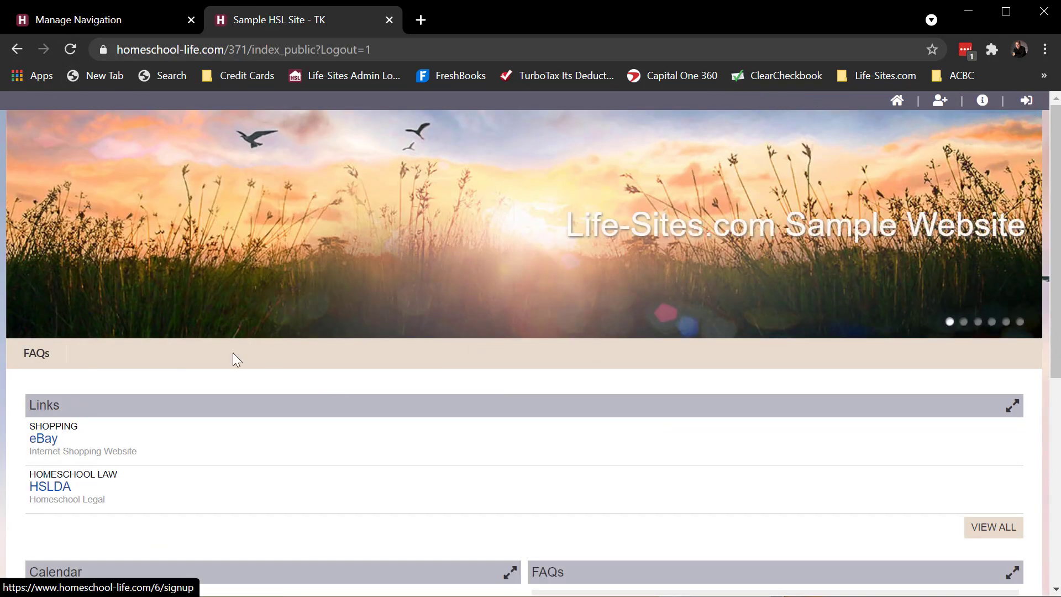
pyautogui.click(163, 29)
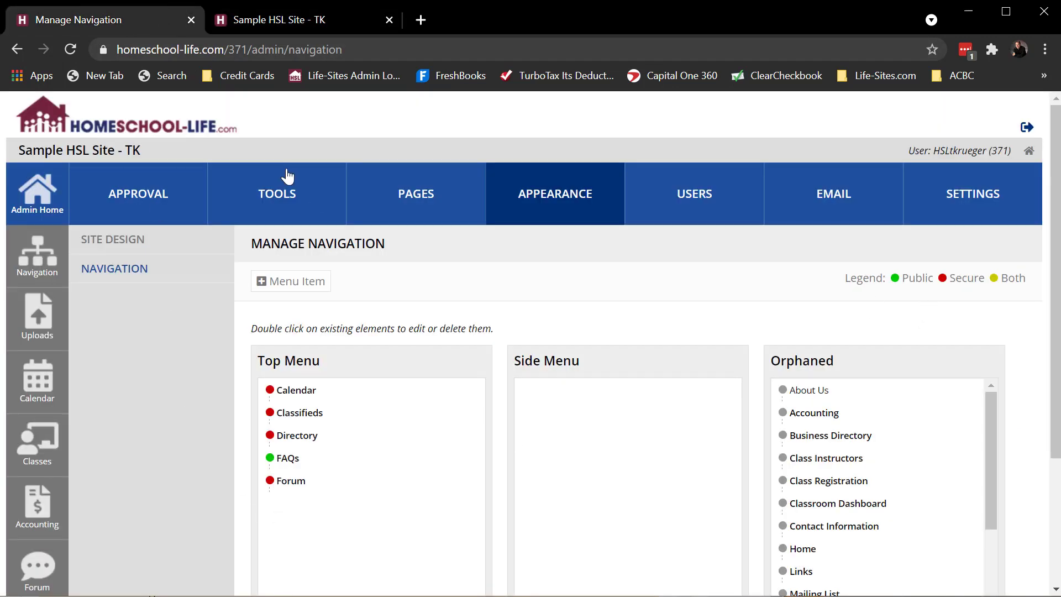
pyautogui.click(267, 21)
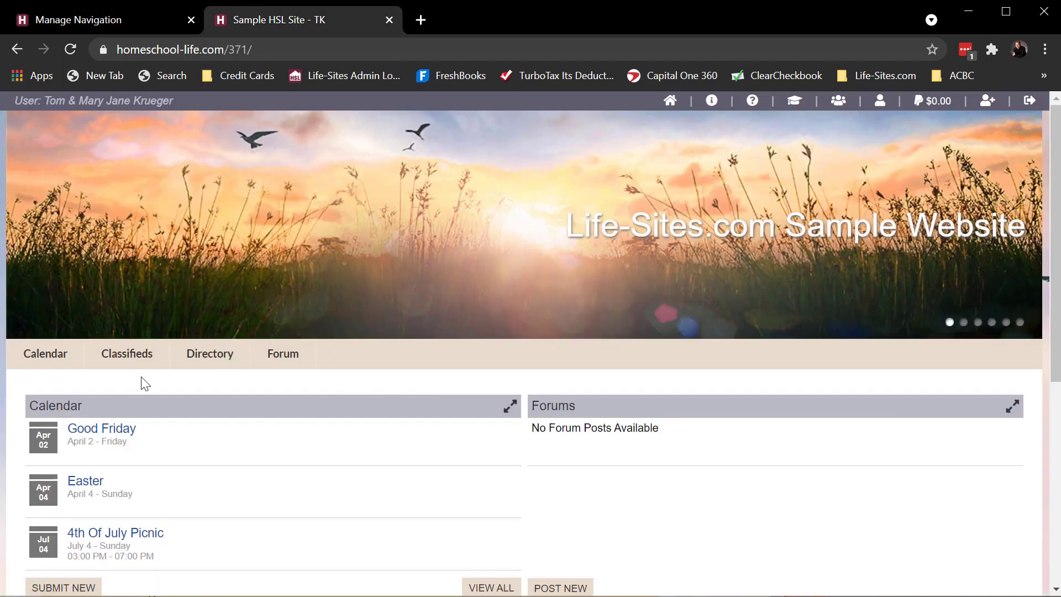
pyautogui.click(138, 20)
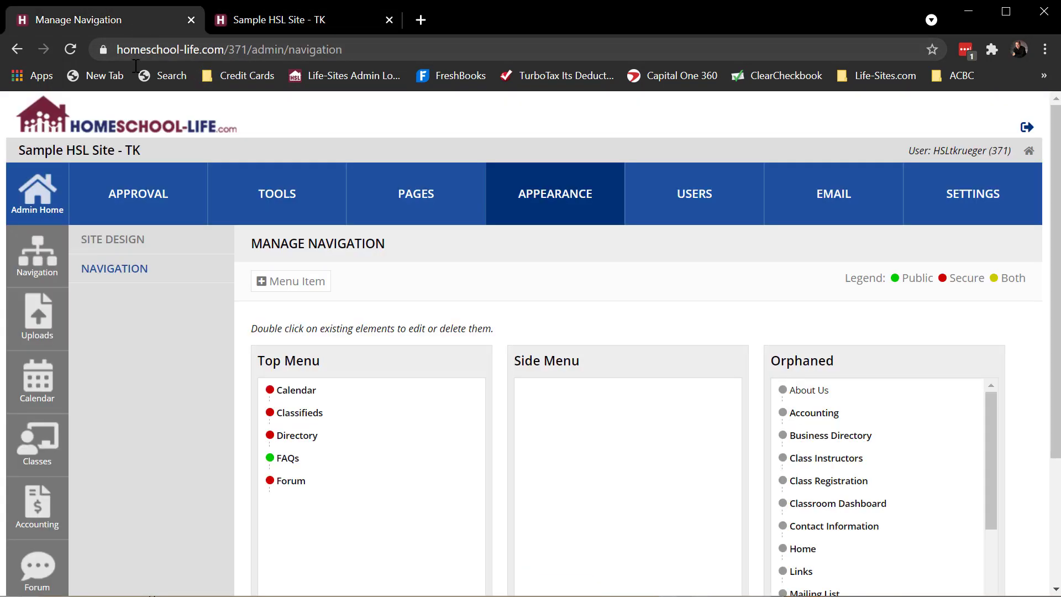
# Set FAQs visibility to Both, save the navigation, and reload the member site to confirm.
pyautogui.doubleClick(286, 458)
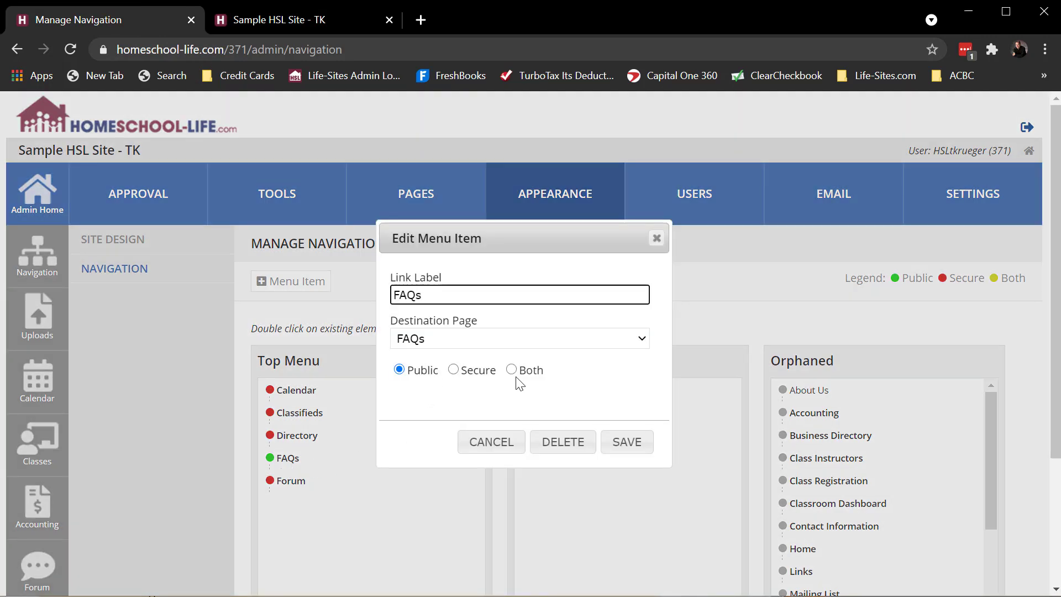
pyautogui.click(511, 369)
pyautogui.click(626, 445)
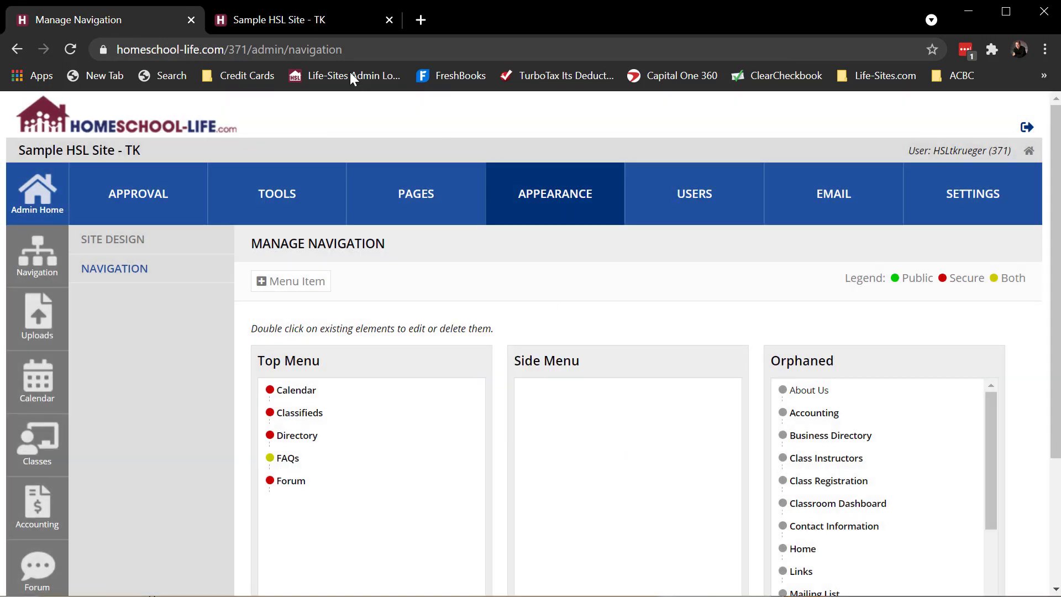
pyautogui.scroll(-2, 464, 508)
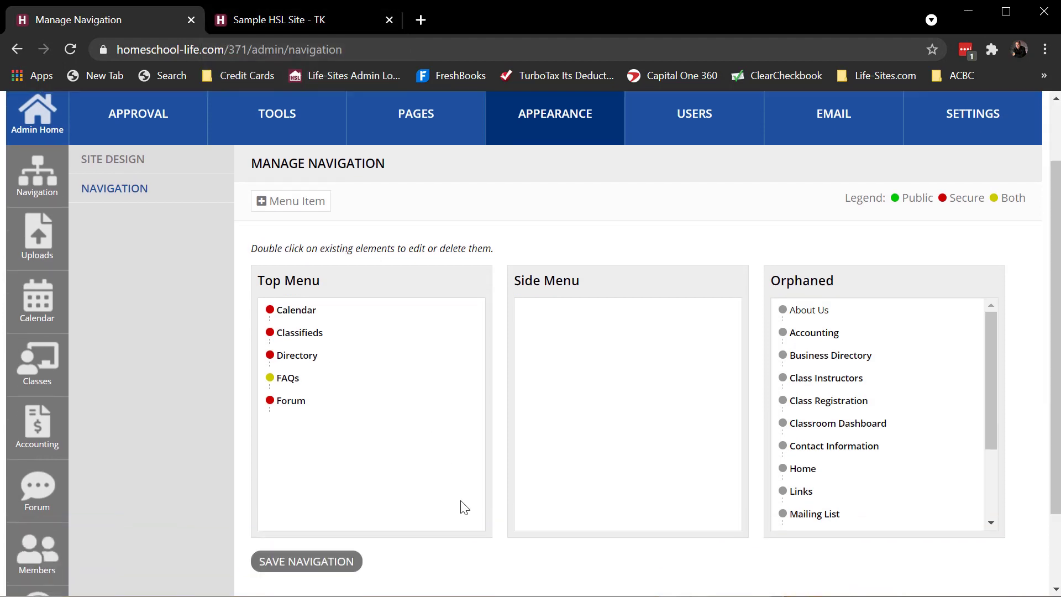
pyautogui.scroll(-2, 464, 507)
pyautogui.click(326, 462)
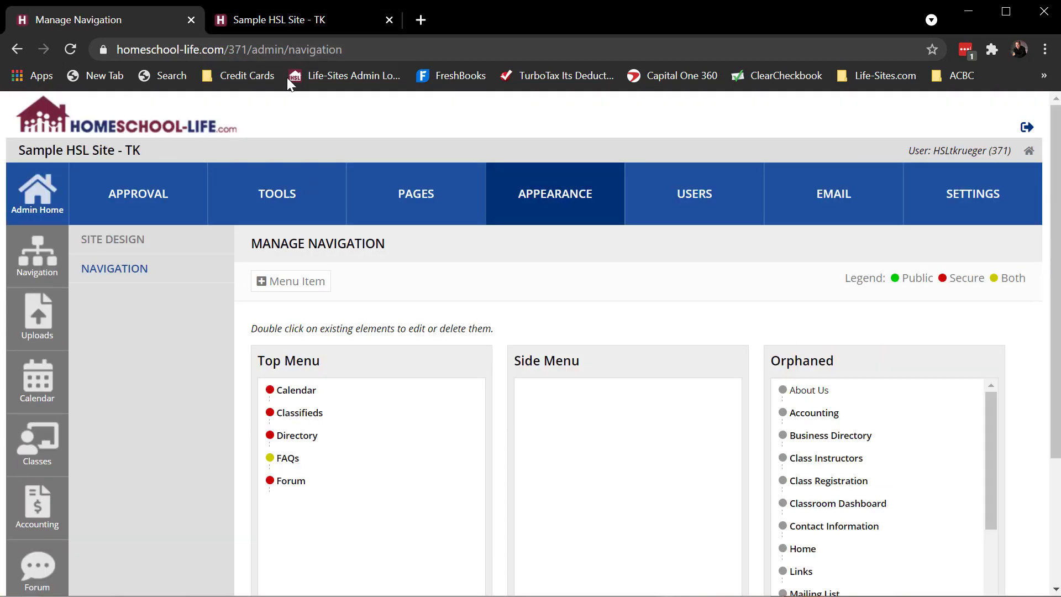
pyautogui.click(271, 23)
pyautogui.click(71, 50)
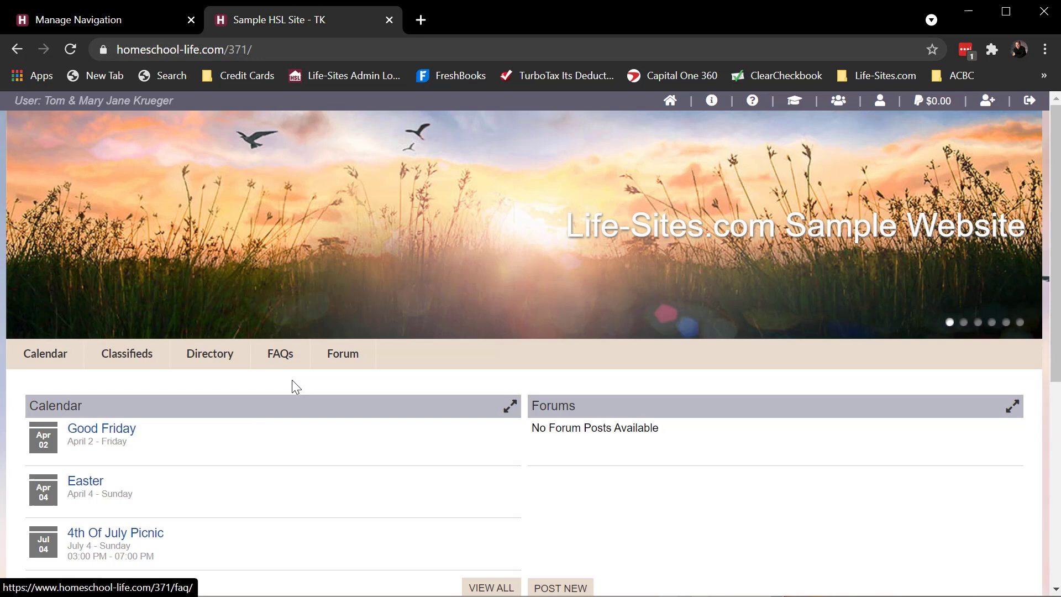
pyautogui.click(138, 18)
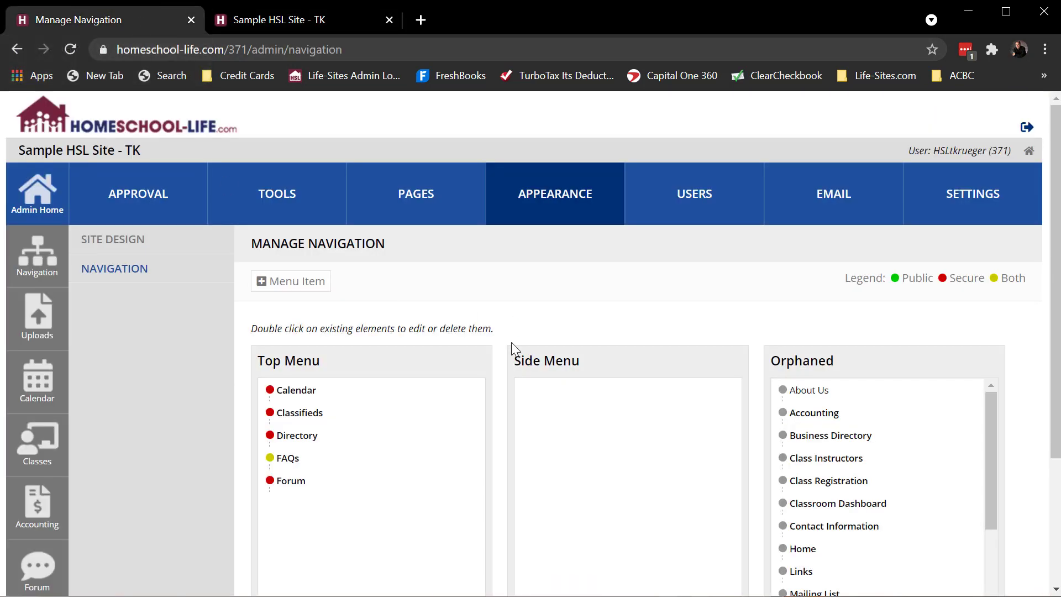
# Nest Membership Card under Directory with Secure visibility and save the navigation.
pyautogui.scroll(-2, 762, 398)
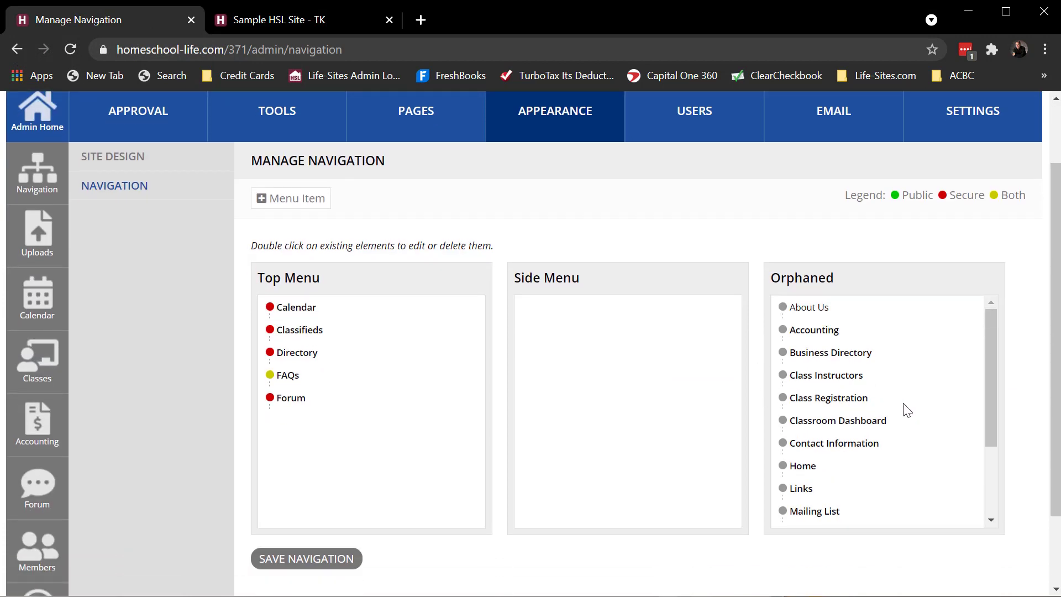
pyautogui.scroll(-3, 933, 408)
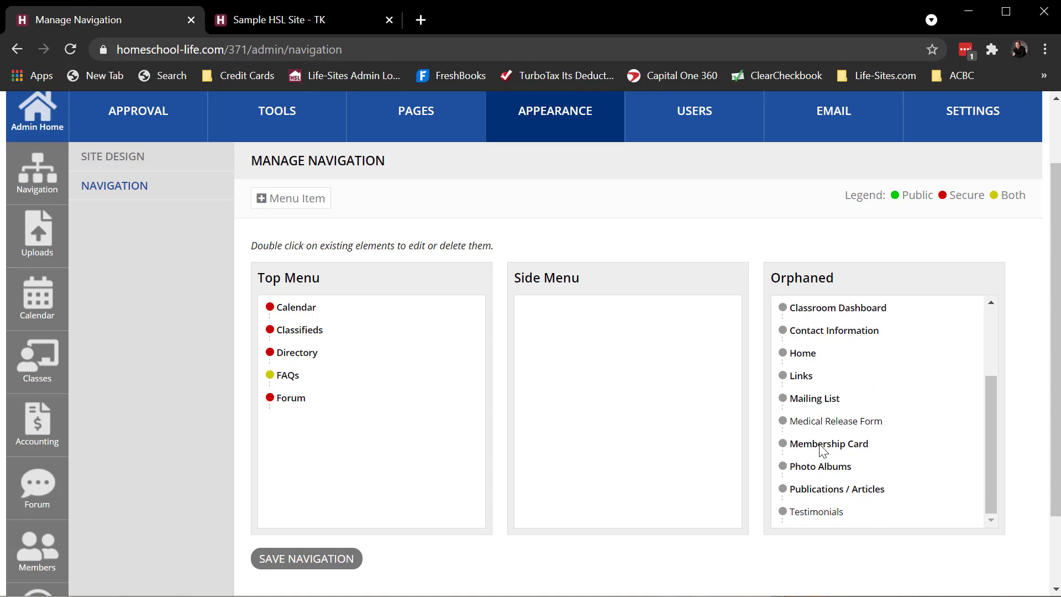
pyautogui.moveTo(828, 443); pyautogui.dragTo(297, 352)
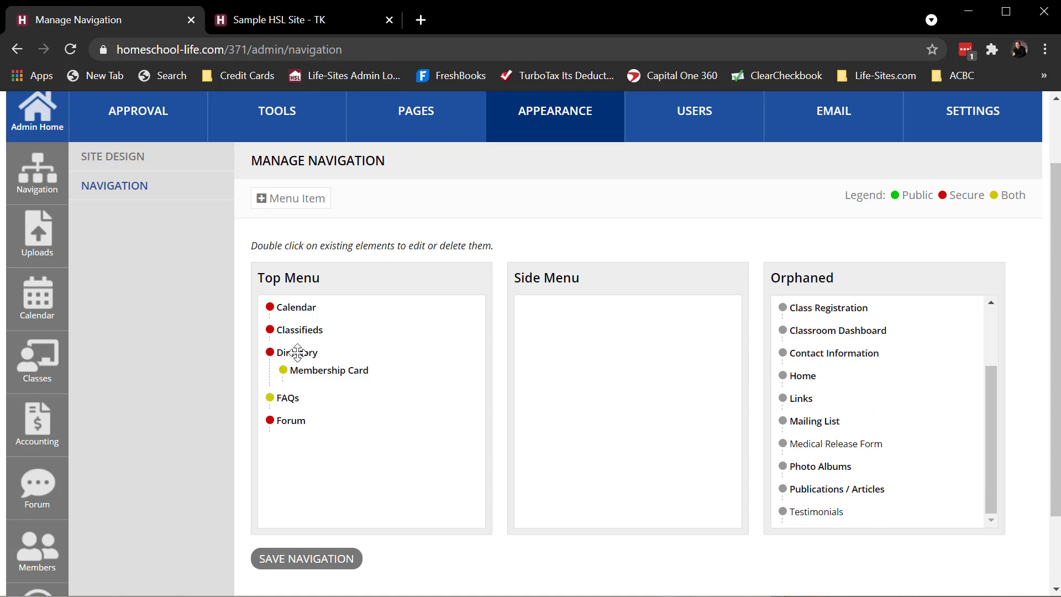
pyautogui.doubleClick(320, 376)
pyautogui.click(453, 370)
pyautogui.click(628, 442)
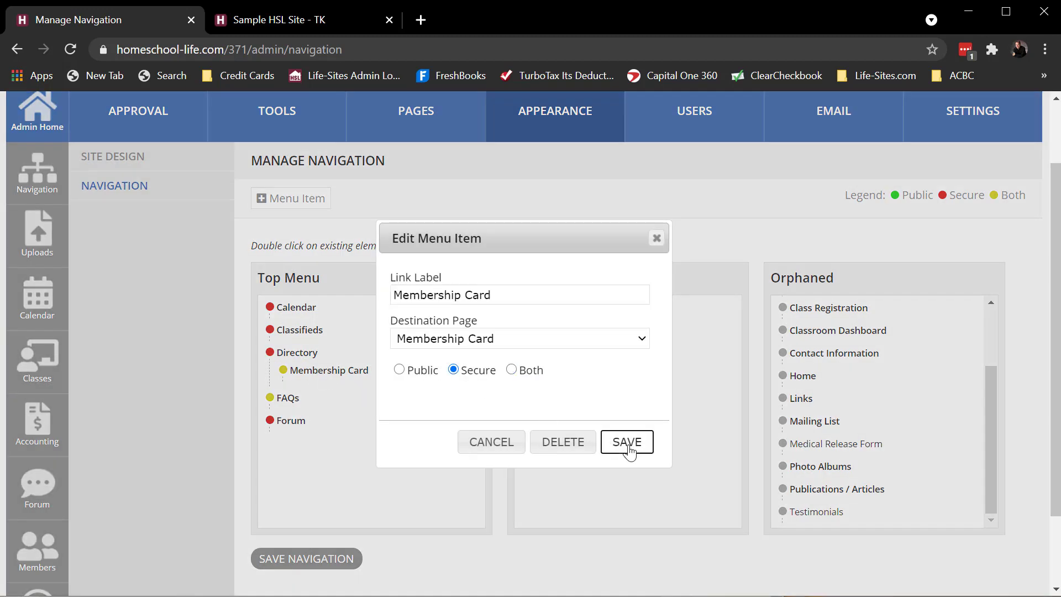
pyautogui.click(332, 558)
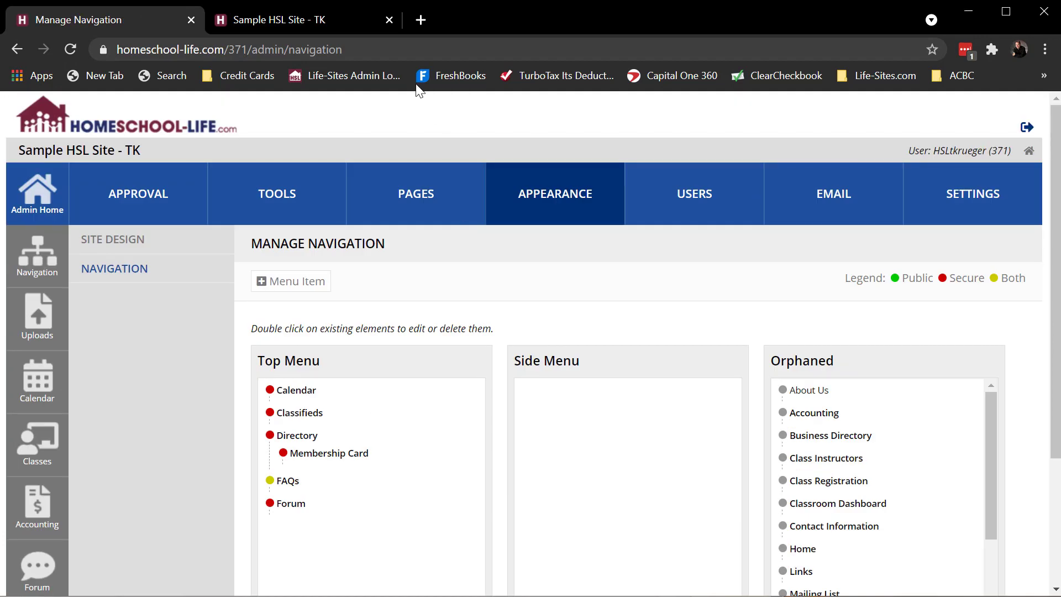
pyautogui.click(320, 21)
# Reload the live site and check that Directory drops down to Membership Card.
pyautogui.click(70, 49)
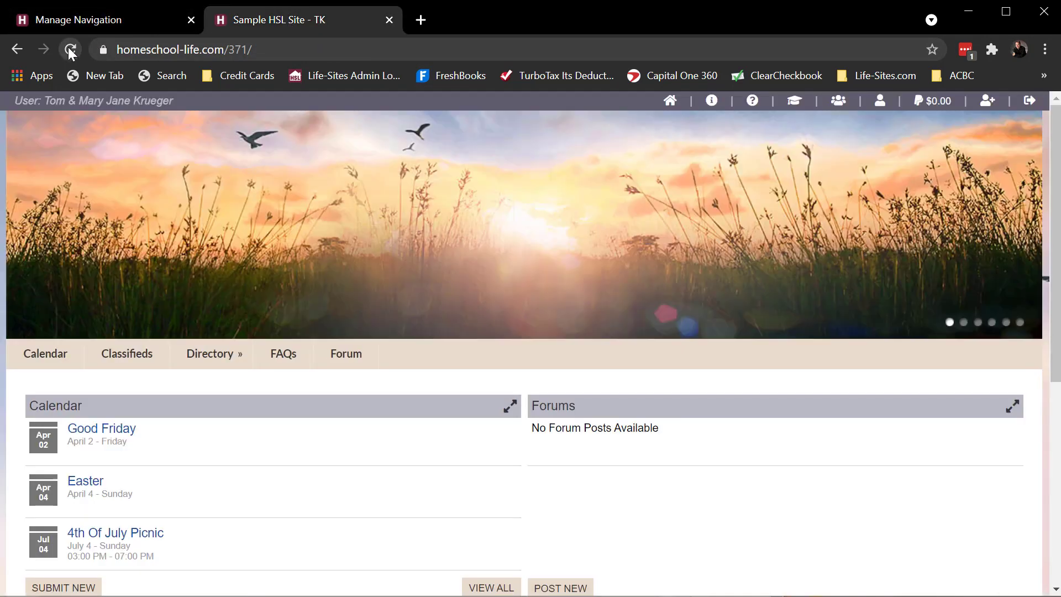
pyautogui.moveTo(208, 357)
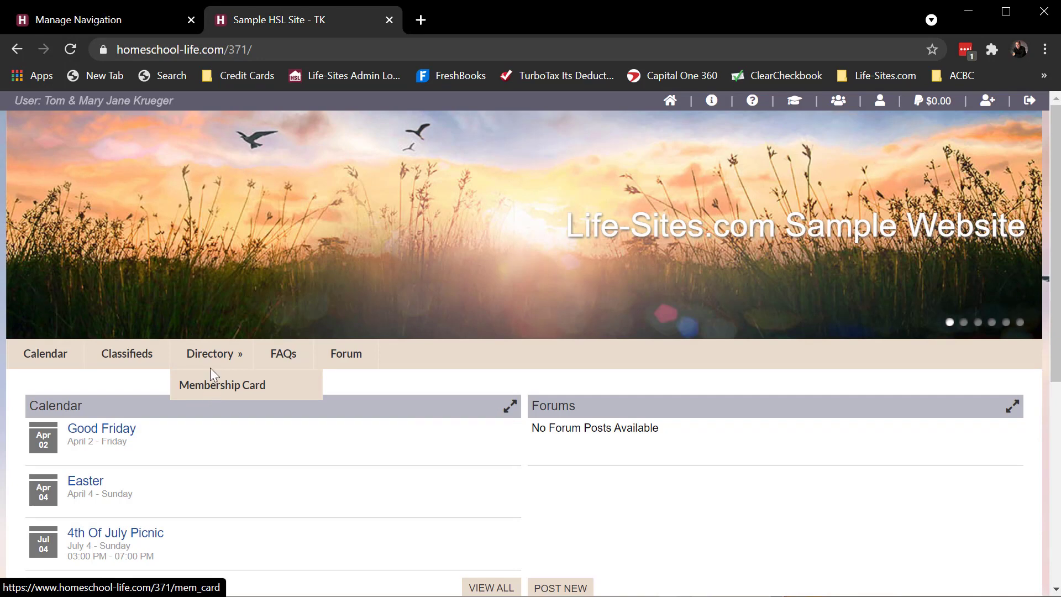
pyautogui.click(141, 20)
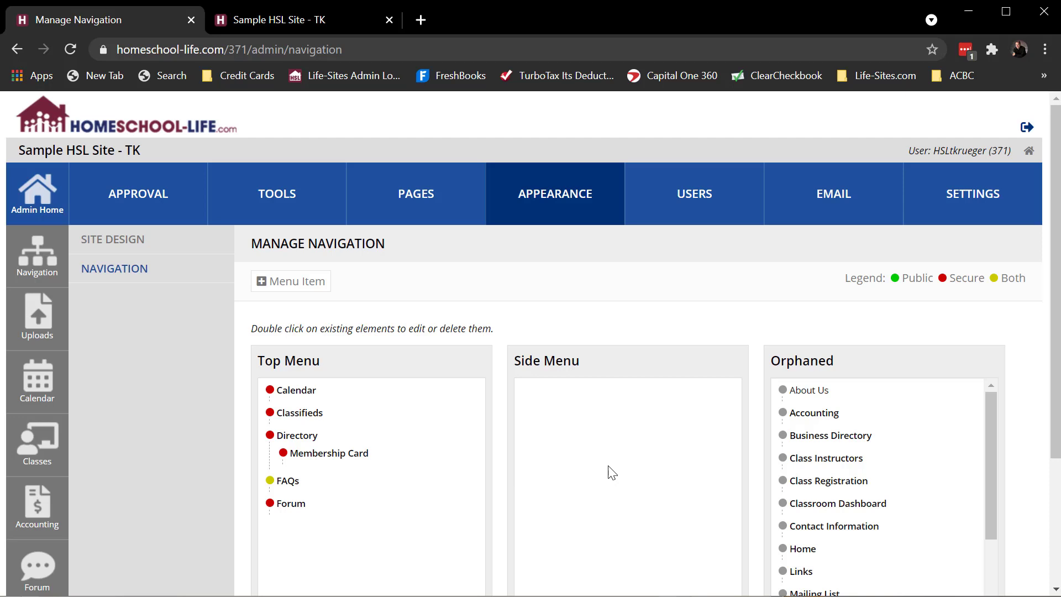
# Place Mailing List under Directory in the Top Menu with Secure visibility.
pyautogui.scroll(-2, 891, 499)
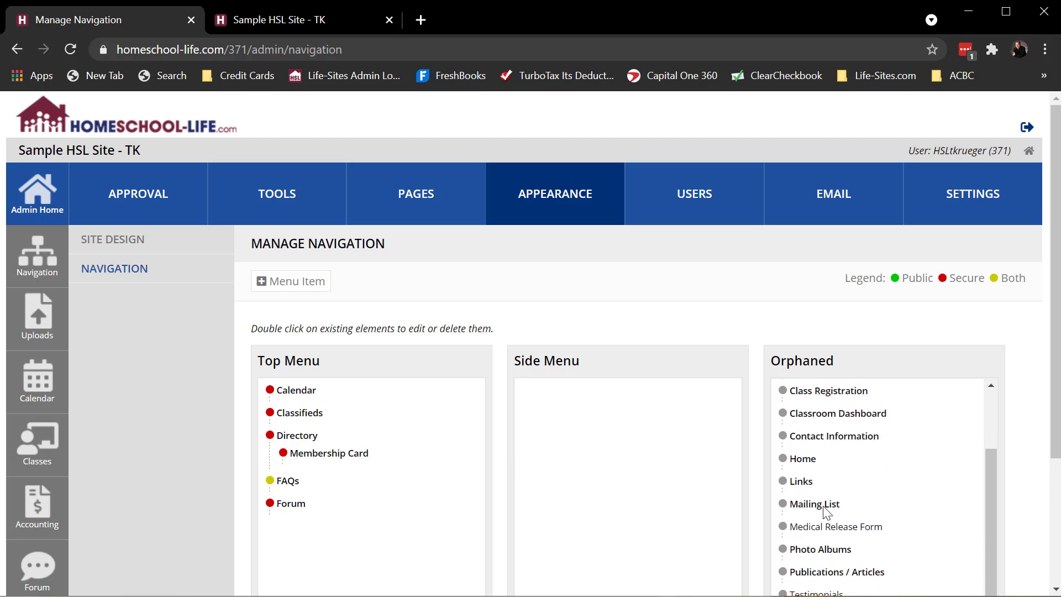
pyautogui.moveTo(815, 504); pyautogui.dragTo(295, 436)
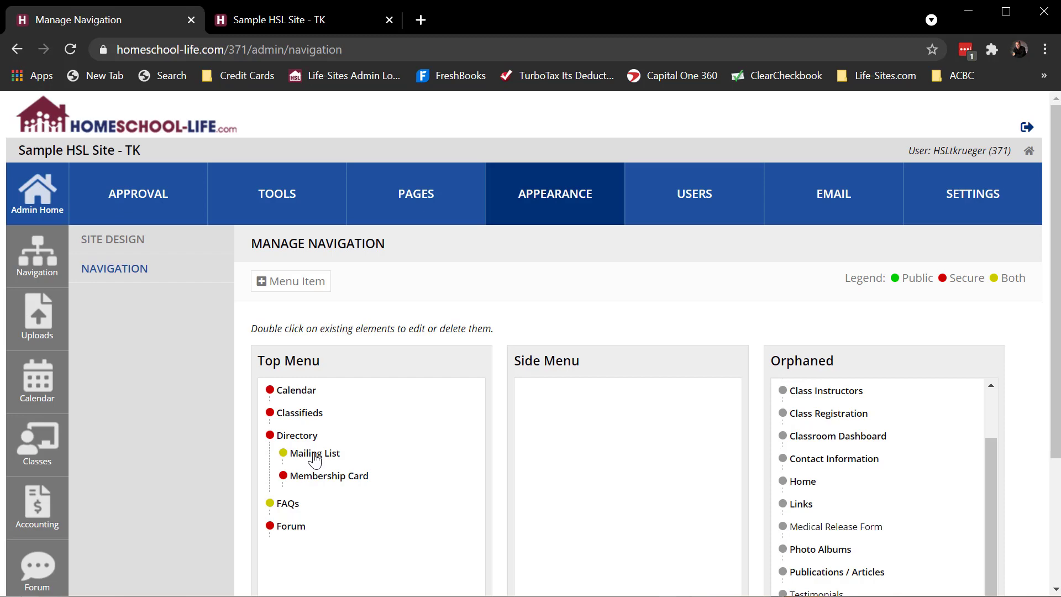
pyautogui.doubleClick(315, 456)
pyautogui.click(453, 369)
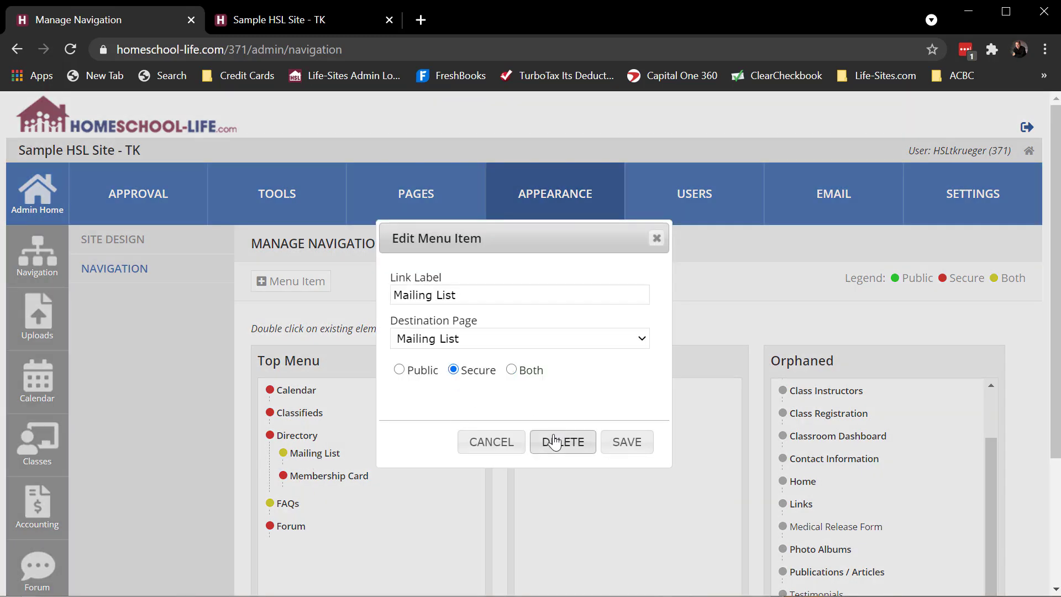
pyautogui.click(630, 444)
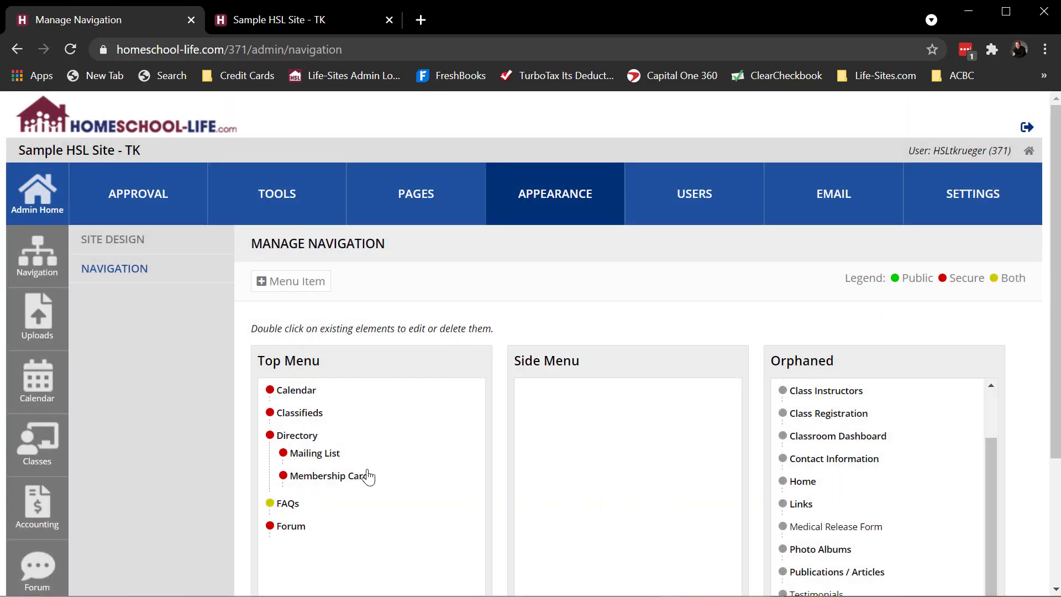
# Nest Links under Membership Card and set it to Secure visibility.
pyautogui.moveTo(801, 503); pyautogui.dragTo(343, 478)
pyautogui.scroll(-2, 474, 498)
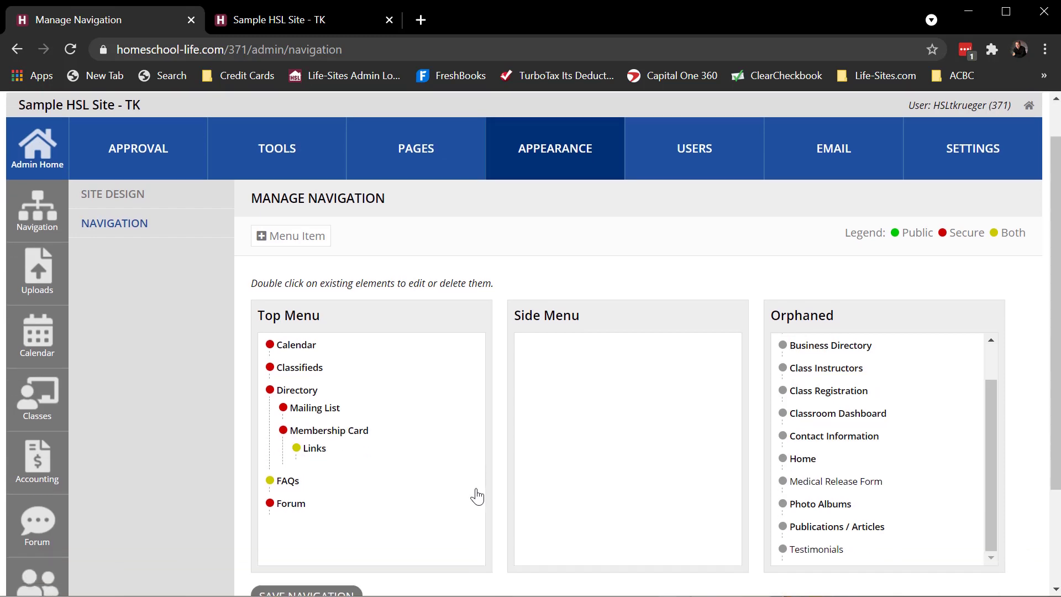
pyautogui.doubleClick(321, 412)
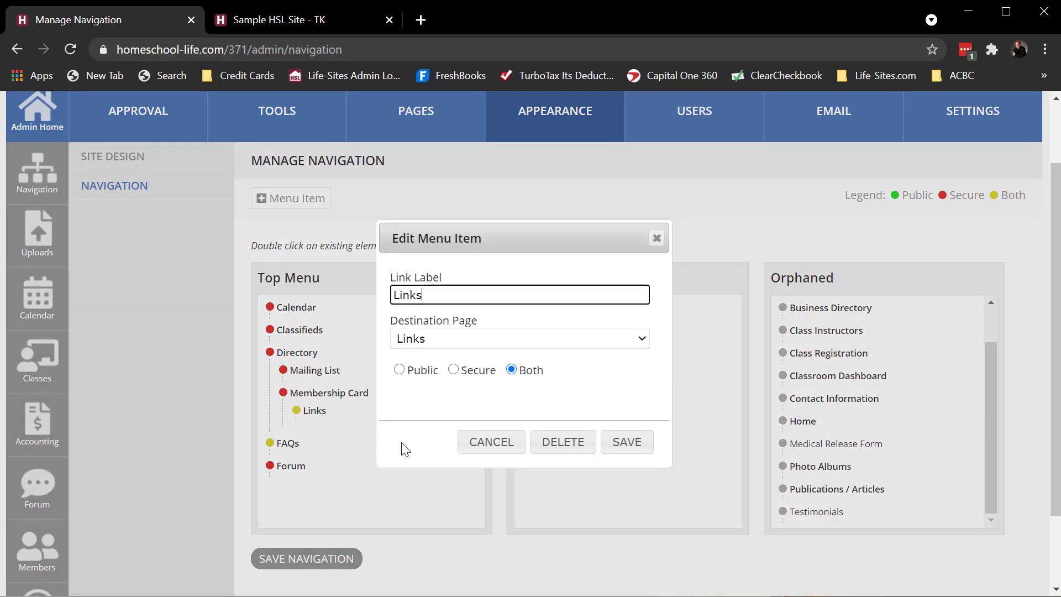
pyautogui.click(454, 370)
pyautogui.click(630, 444)
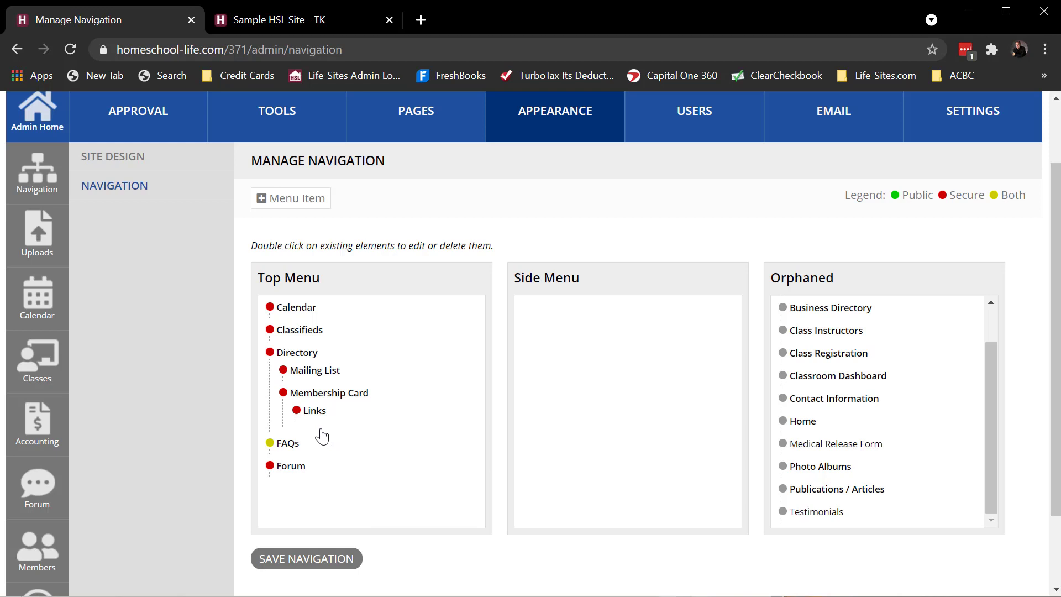
# Add Contact Information below Forum, relabel it 'Contact Us', and make it Public.
pyautogui.scroll(2, 416, 431)
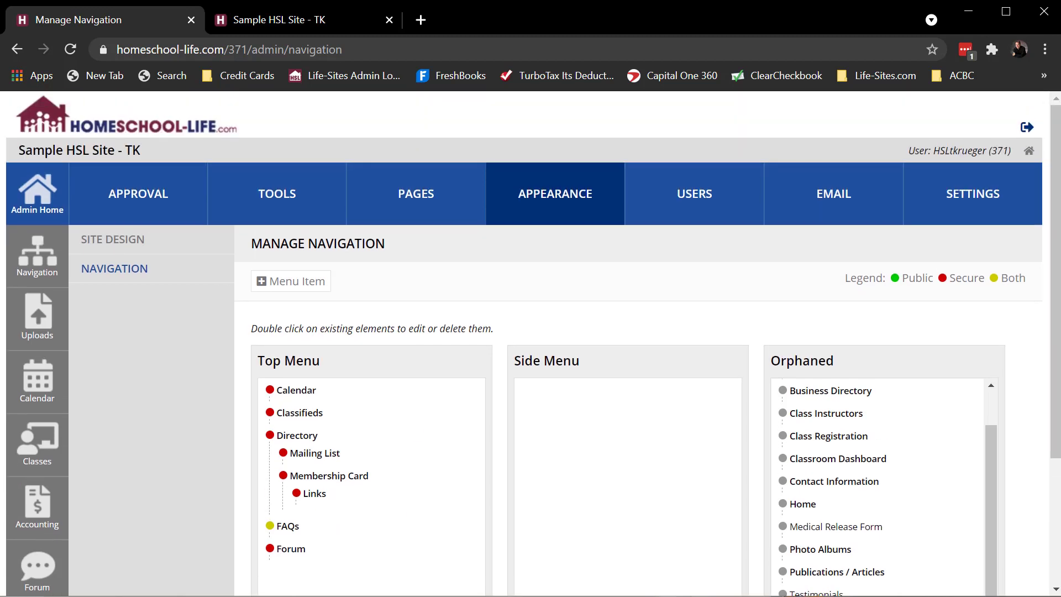
pyautogui.scroll(-2, 1006, 495)
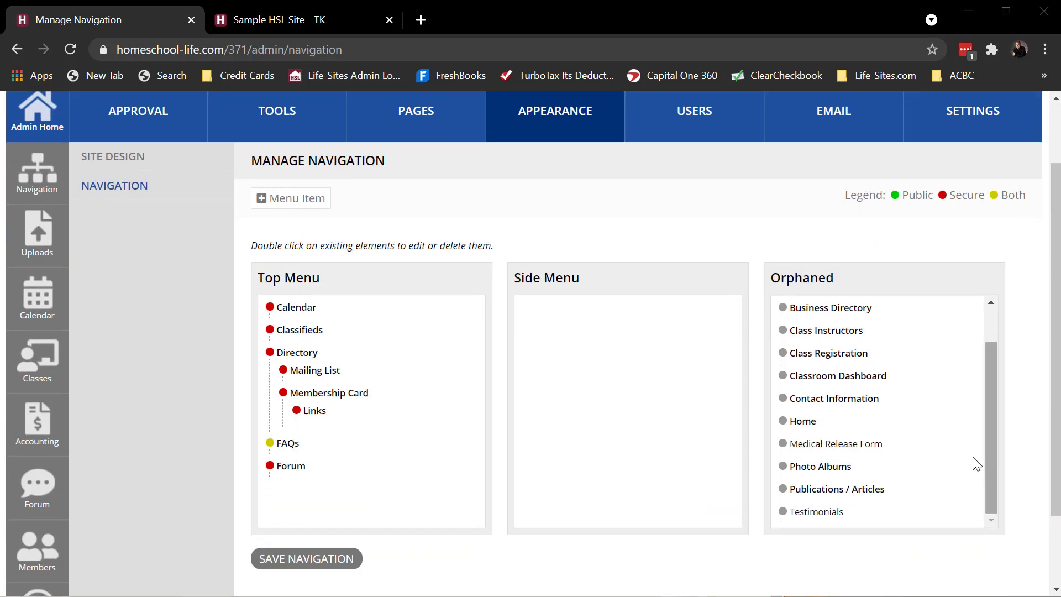
pyautogui.moveTo(834, 397); pyautogui.dragTo(269, 486)
pyautogui.doubleClick(314, 489)
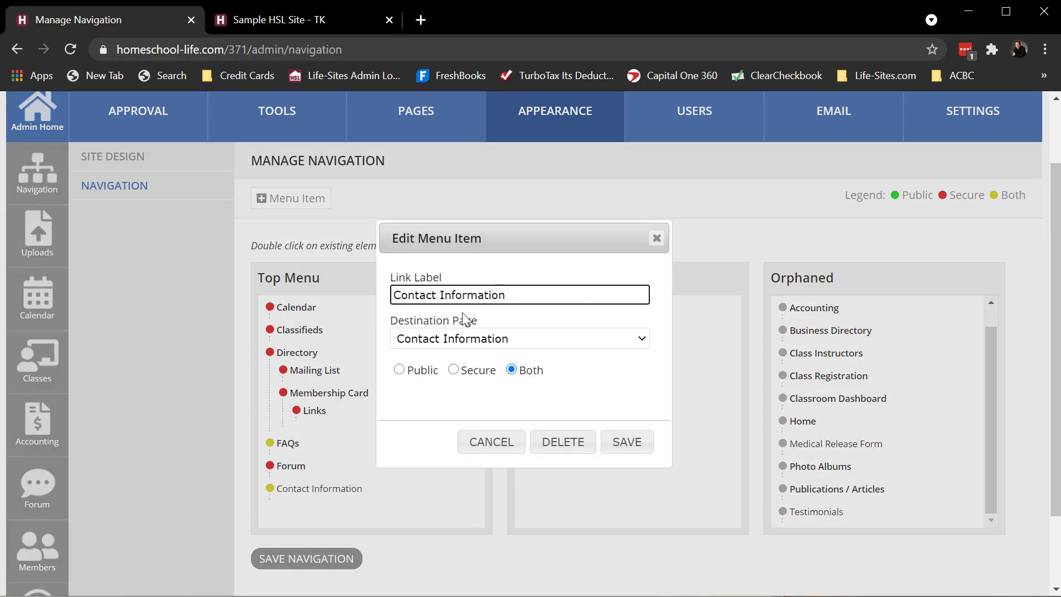
pyautogui.moveTo(523, 295); pyautogui.dragTo(441, 302)
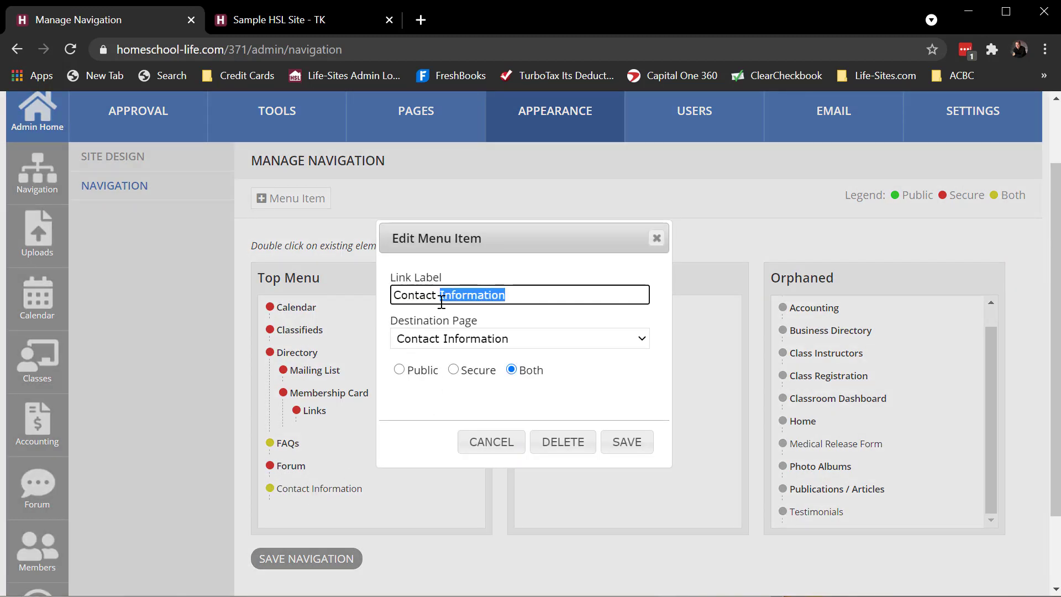
pyautogui.write('Us')
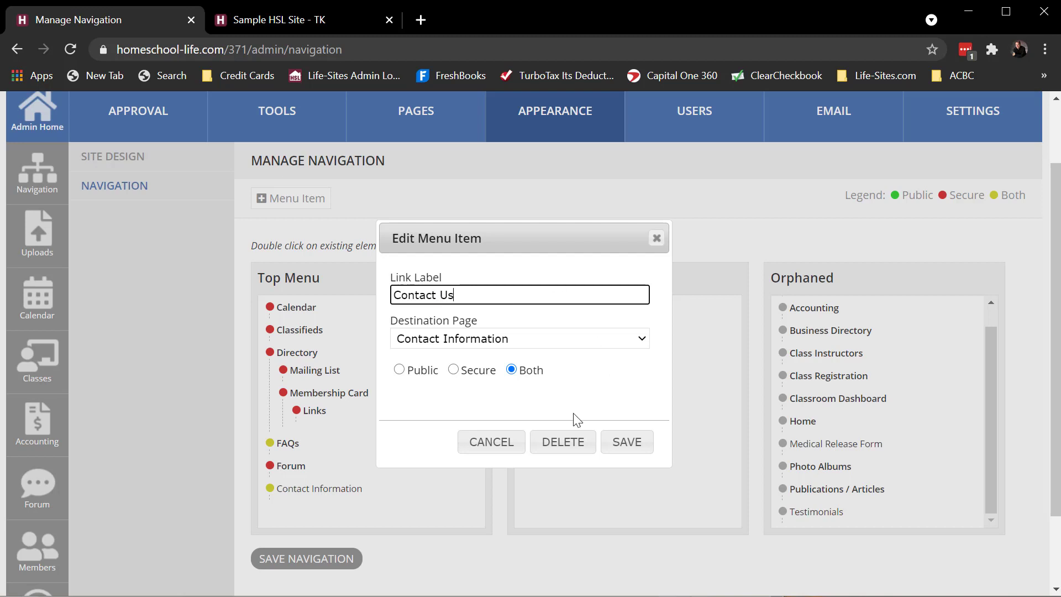
pyautogui.click(399, 371)
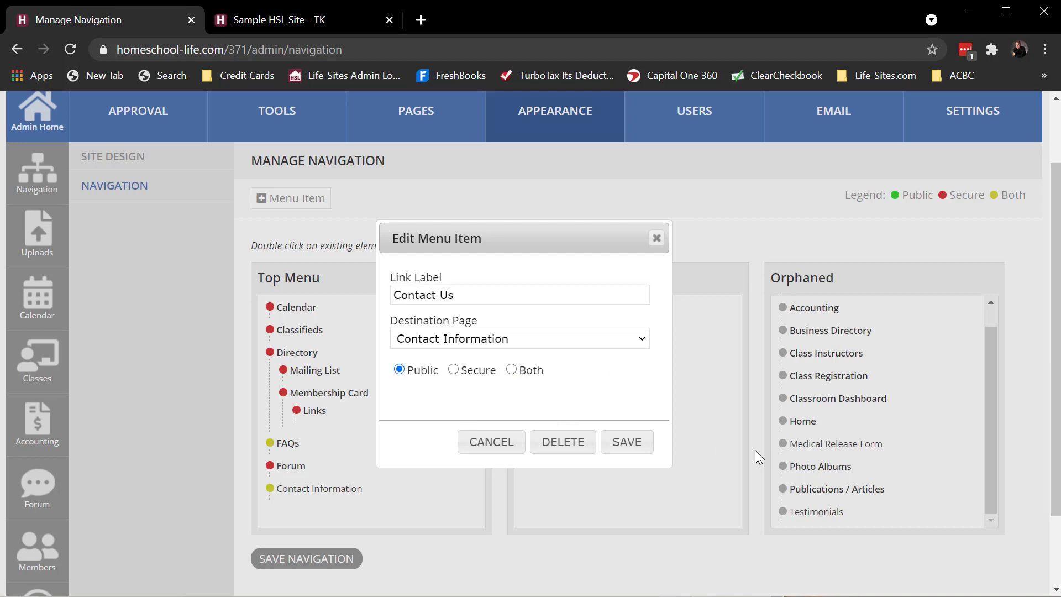
pyautogui.click(630, 443)
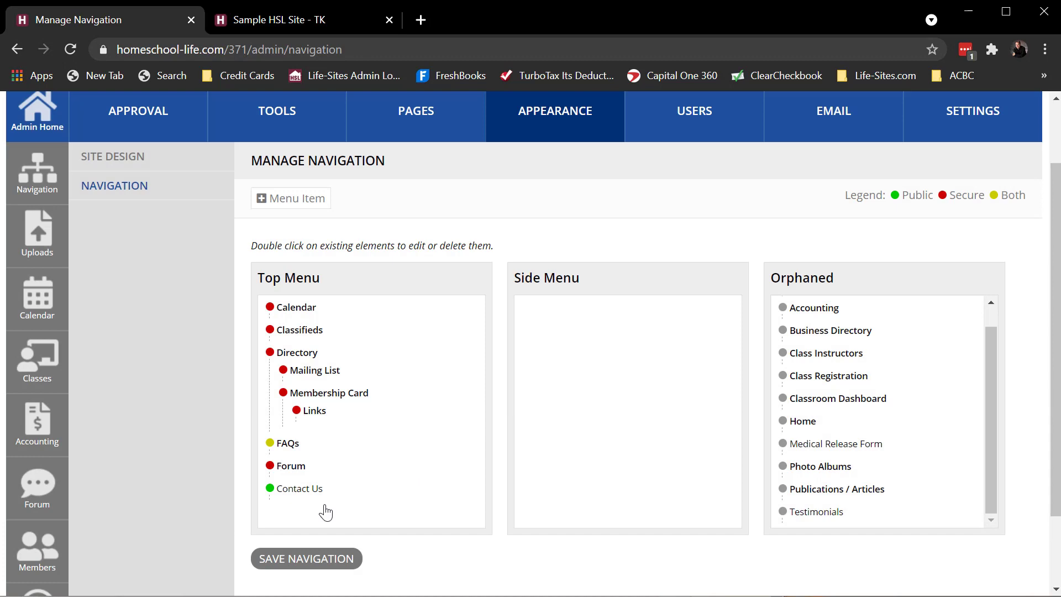
pyautogui.doubleClick(295, 490)
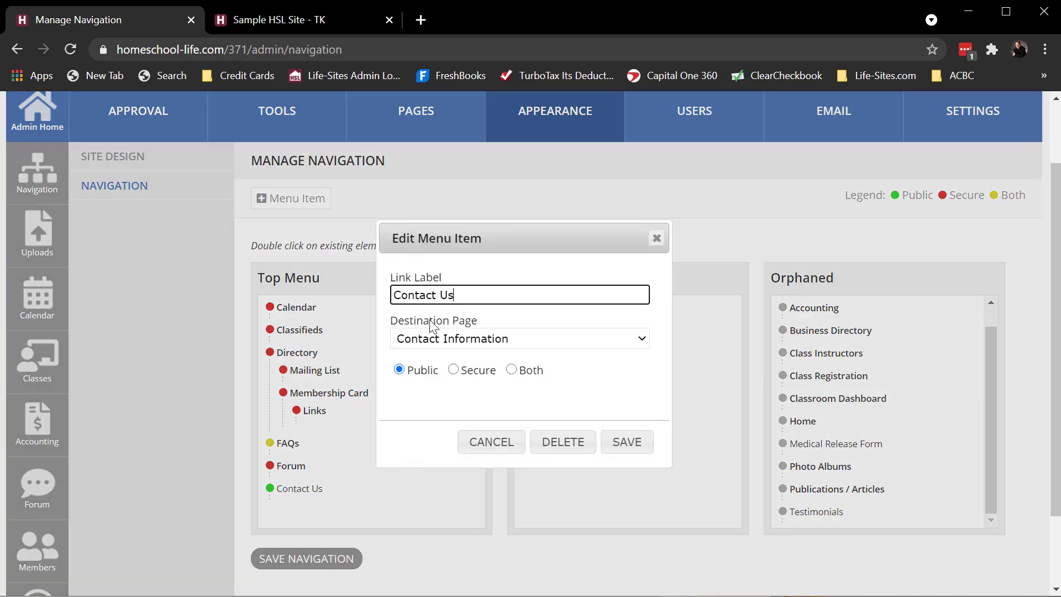
pyautogui.click(492, 442)
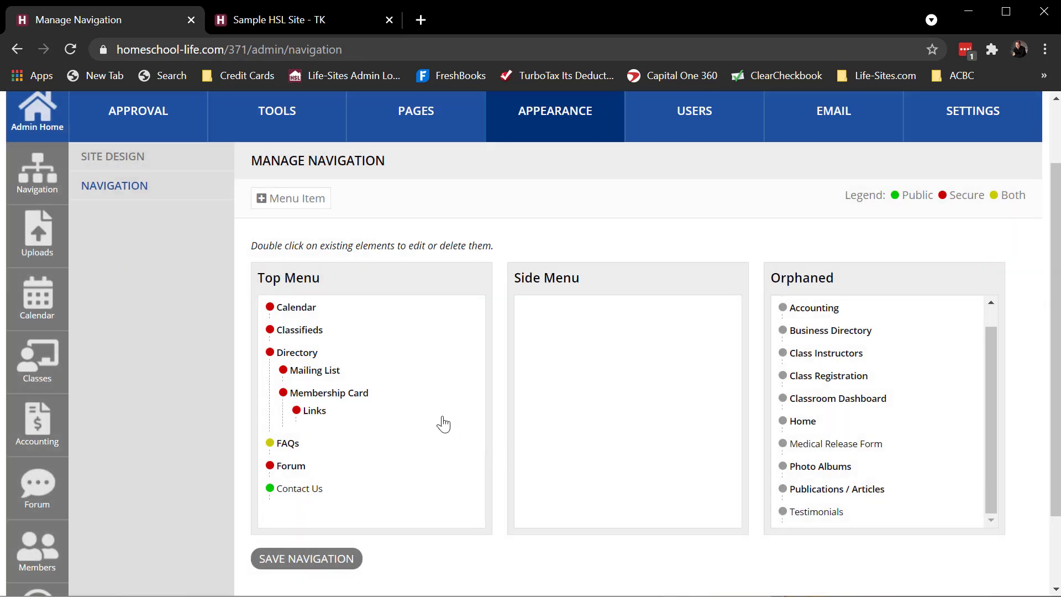
# Create an 'ABC Items' menu item with its Destination Page left as None.
pyautogui.scroll(2, 437, 409)
pyautogui.scroll(-3, 421, 348)
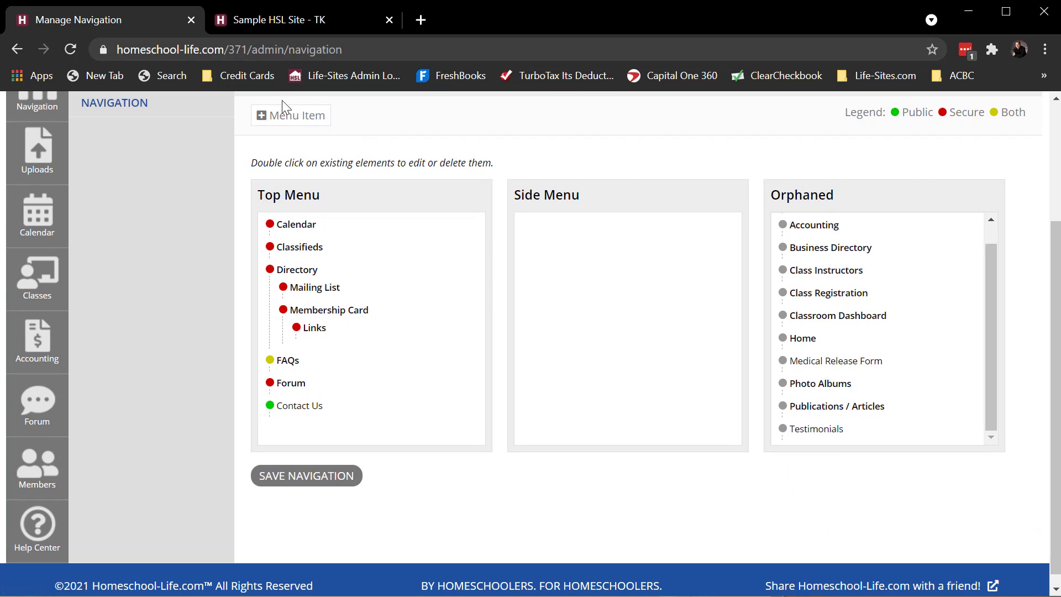
pyautogui.click(280, 119)
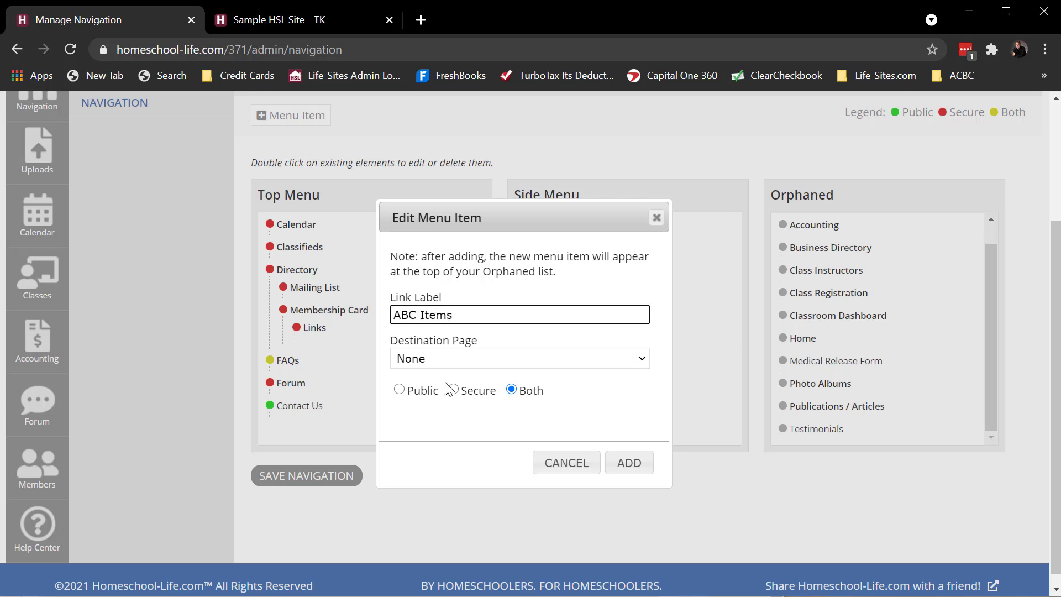
pyautogui.click(503, 365)
pyautogui.scroll(-2, 481, 445)
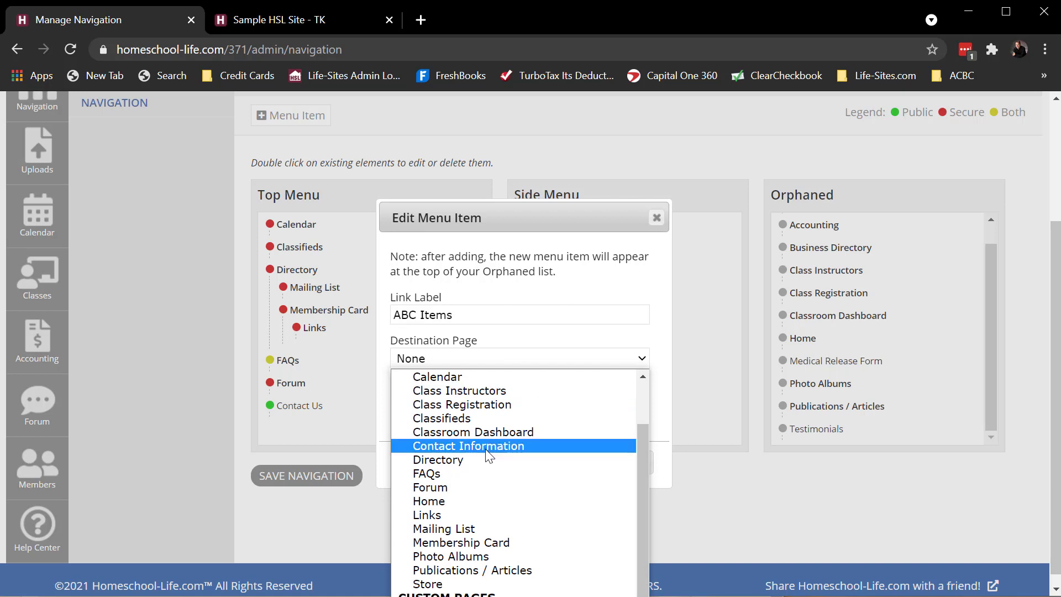
pyautogui.scroll(2, 475, 453)
pyautogui.click(474, 378)
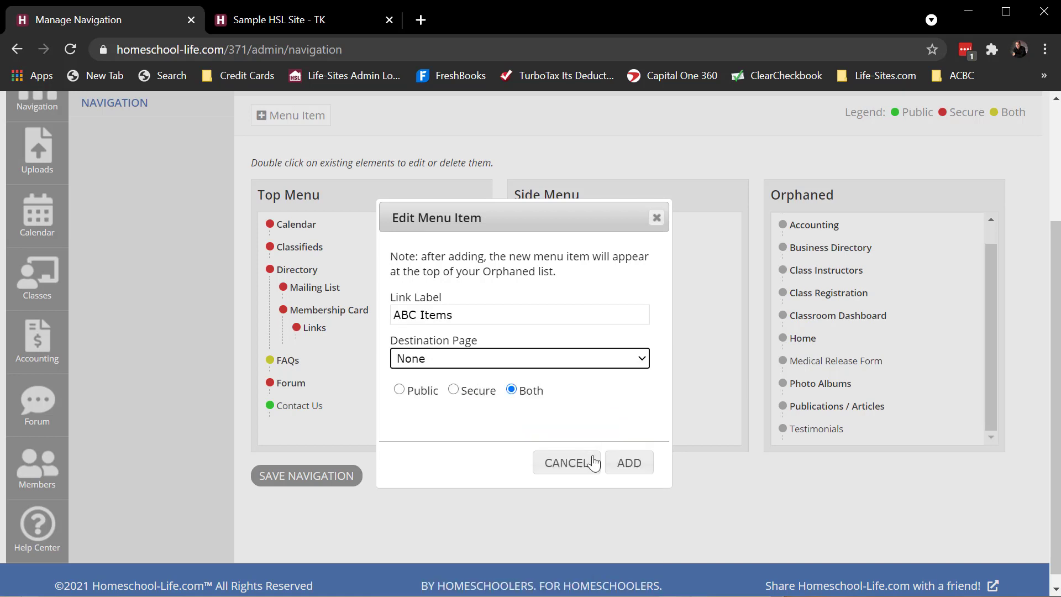
pyautogui.click(629, 464)
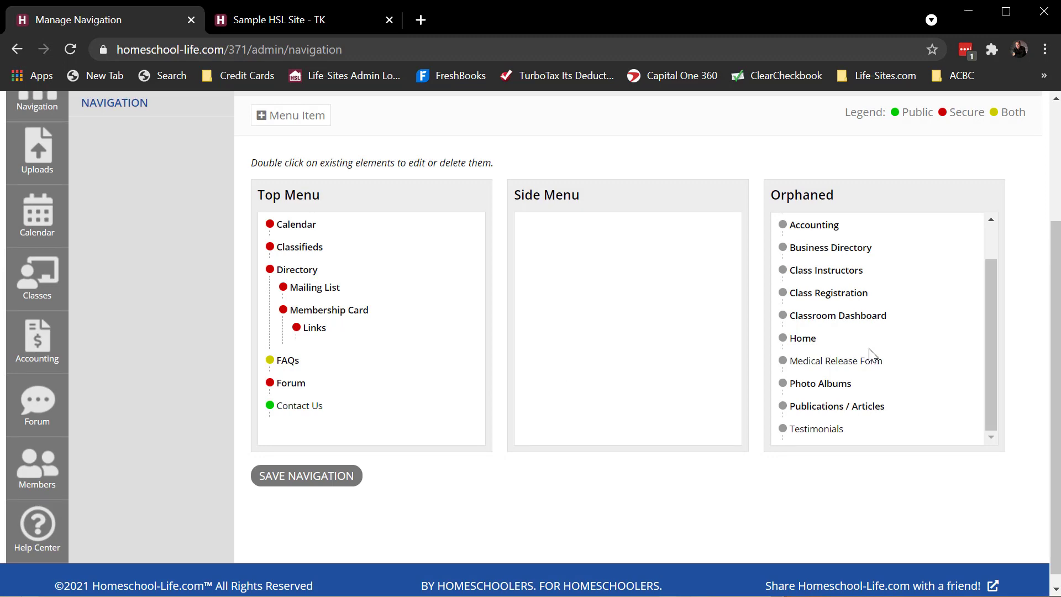
# Put ABC Items first in the Top Menu with Calendar and Classifieds nested under it, and save.
pyautogui.scroll(5, 870, 354)
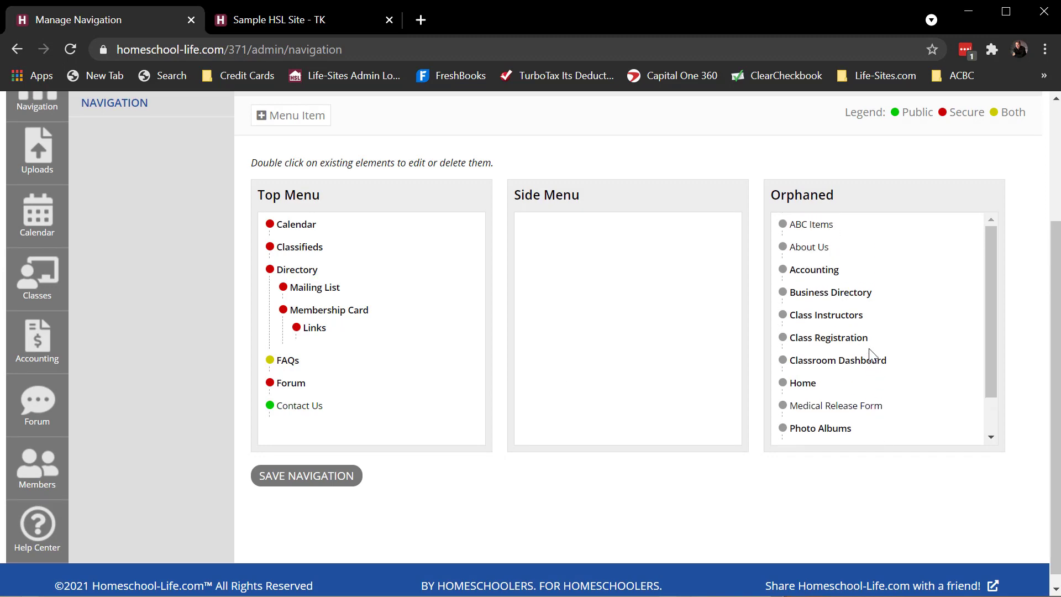
pyautogui.scroll(-3, 846, 395)
pyautogui.moveTo(670, 231); pyautogui.dragTo(255, 227)
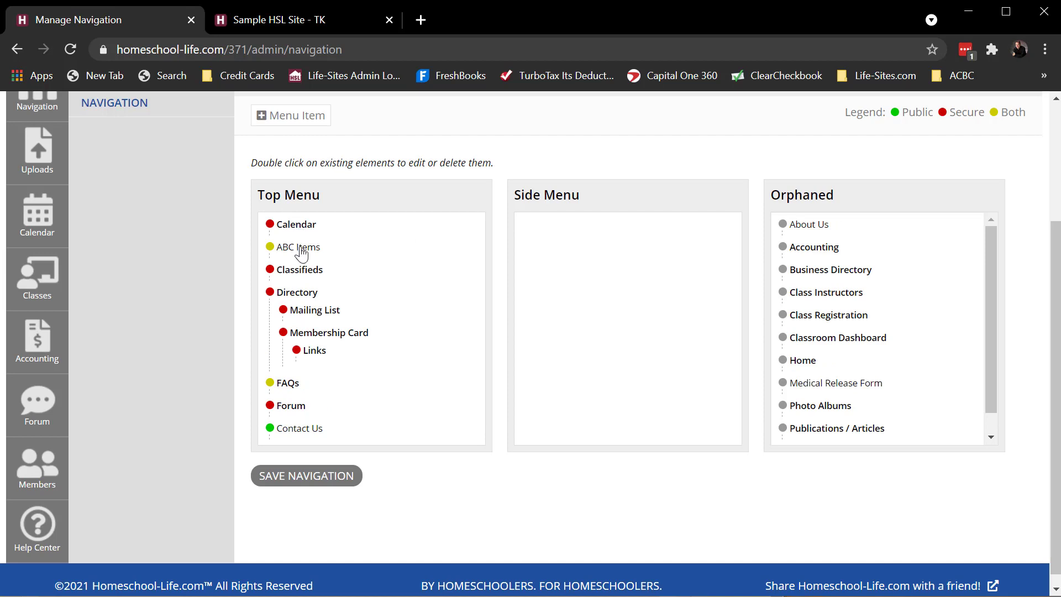
pyautogui.moveTo(297, 226)
pyautogui.mouseDown()
pyautogui.moveTo(301, 246)
pyautogui.moveTo(303, 228)
pyautogui.mouseUp()
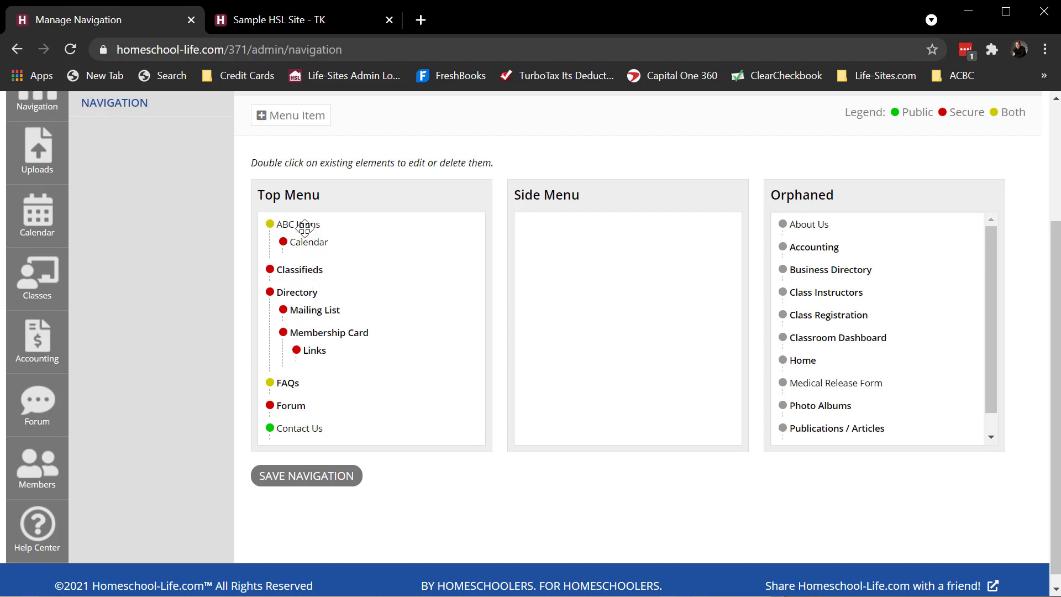
pyautogui.moveTo(301, 268); pyautogui.dragTo(312, 239)
pyautogui.click(327, 475)
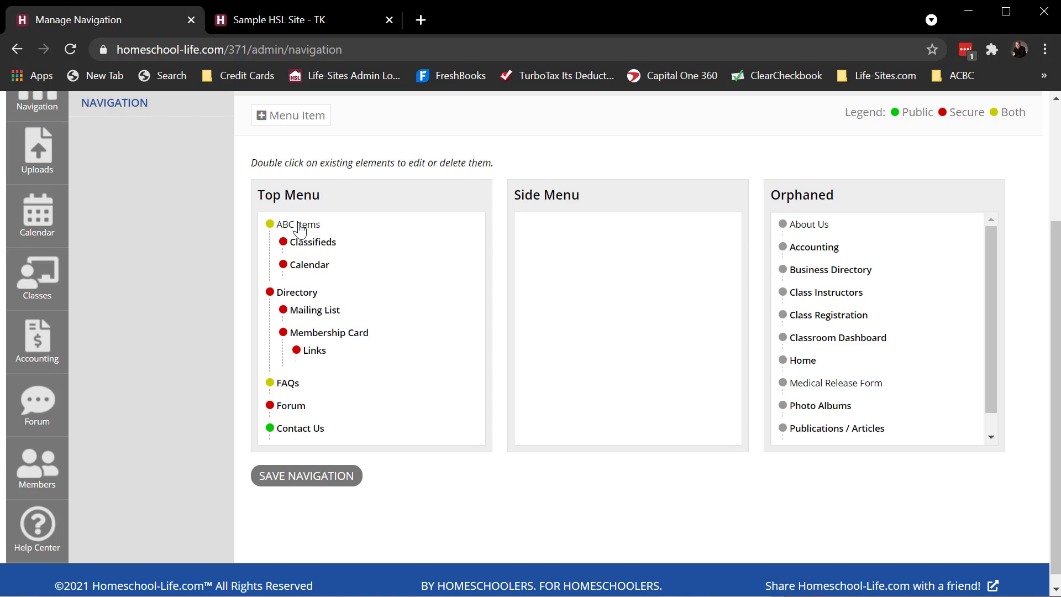
# Reload the public sample site and check the ABC Items dropdown in the menu.
pyautogui.click(299, 22)
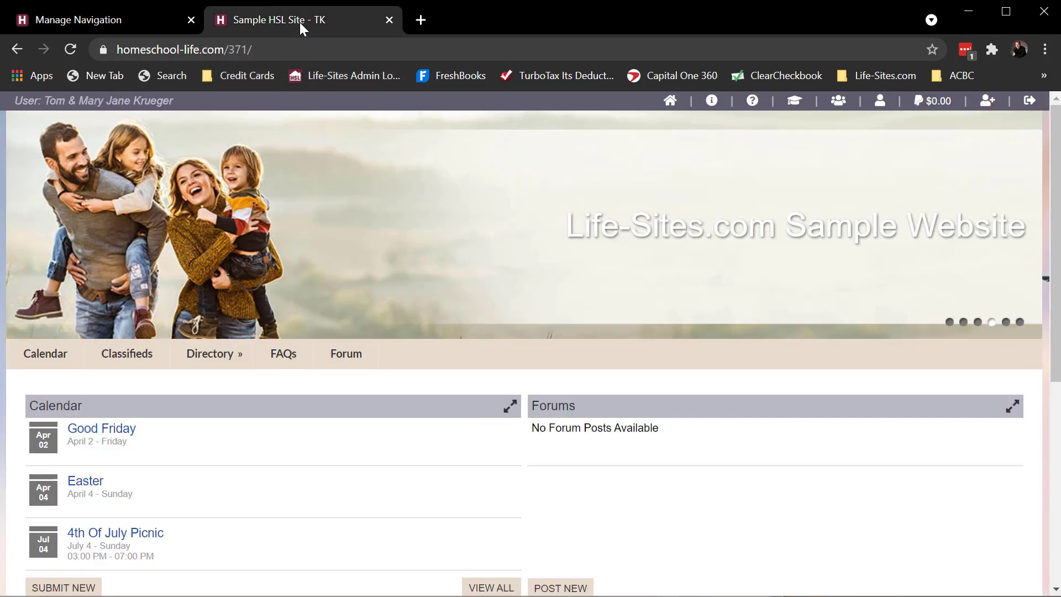
pyautogui.click(69, 45)
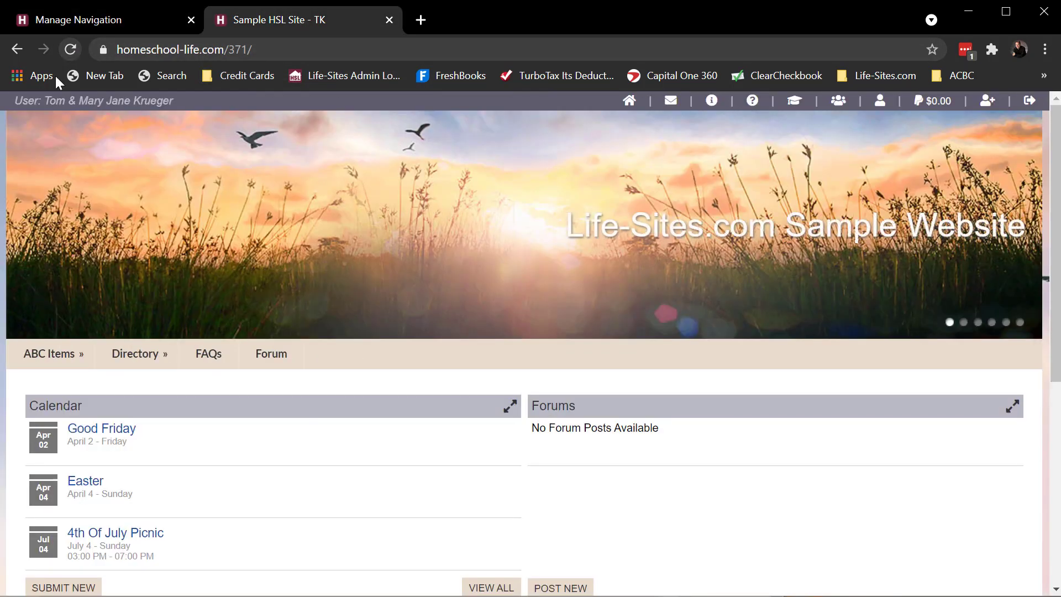
pyautogui.moveTo(52, 353)
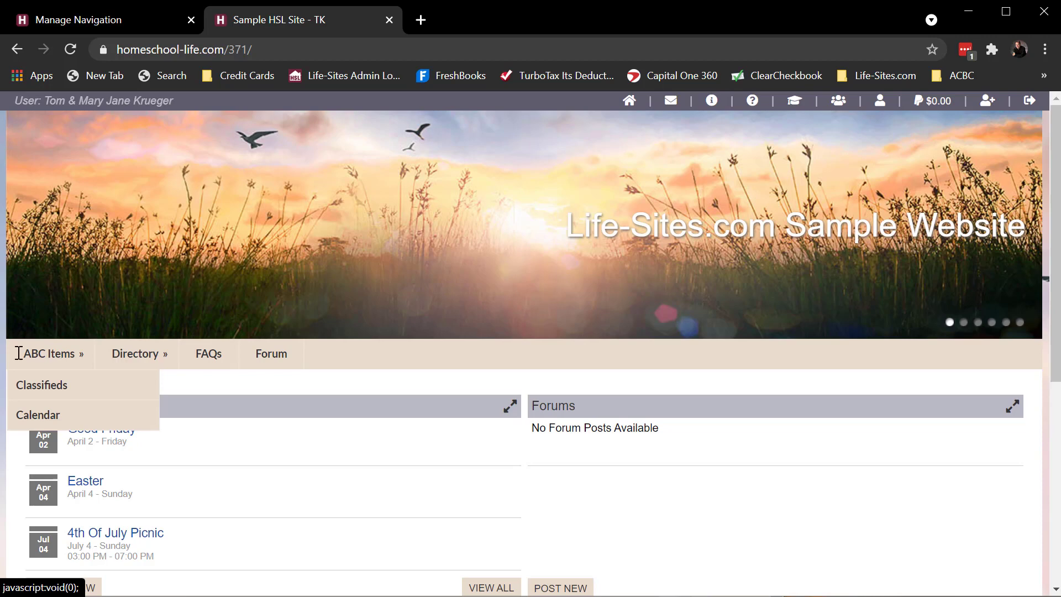
# Review the ABC Items menu item settings without changes, then recheck its dropdown on the live site.
pyautogui.click(131, 18)
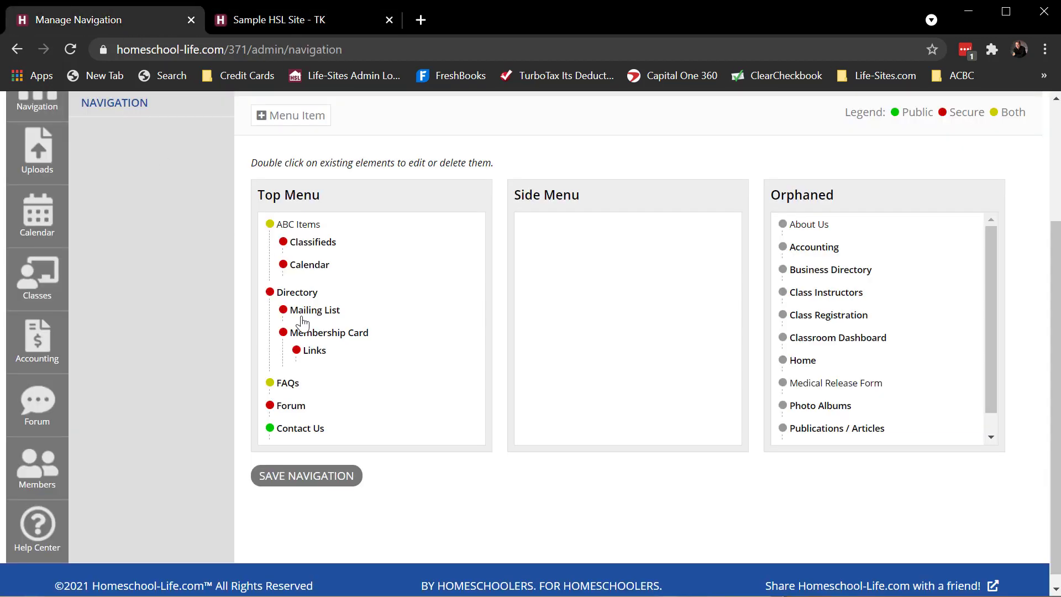
pyautogui.doubleClick(312, 226)
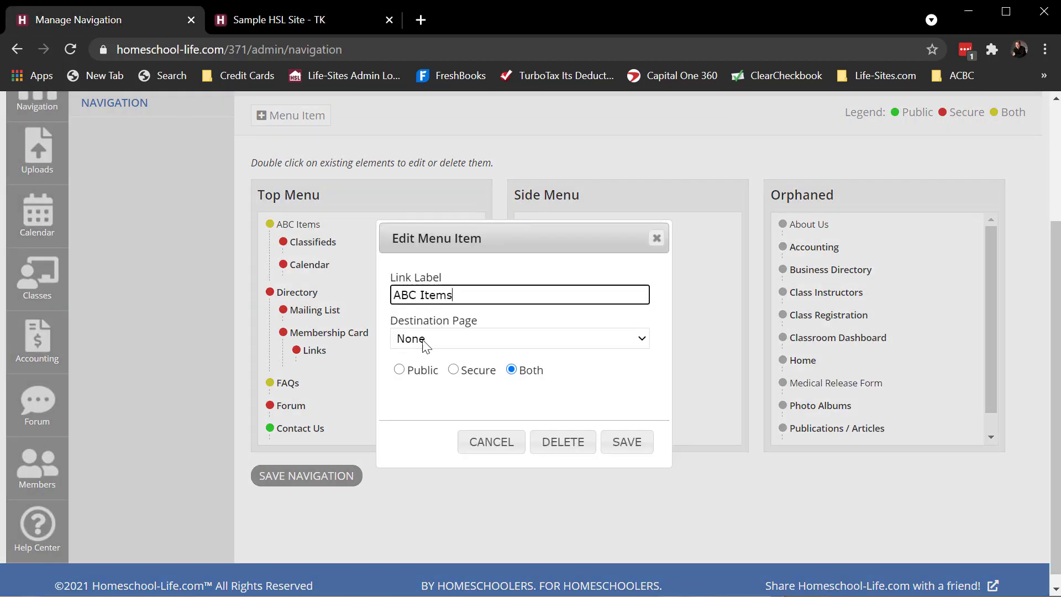
pyautogui.click(493, 448)
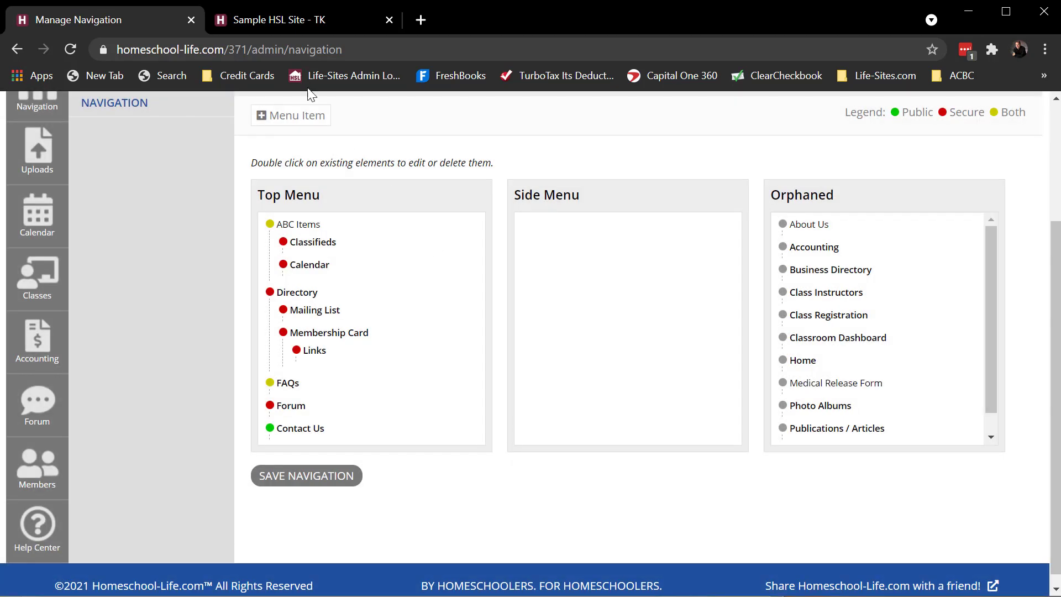
pyautogui.click(278, 22)
pyautogui.moveTo(51, 353)
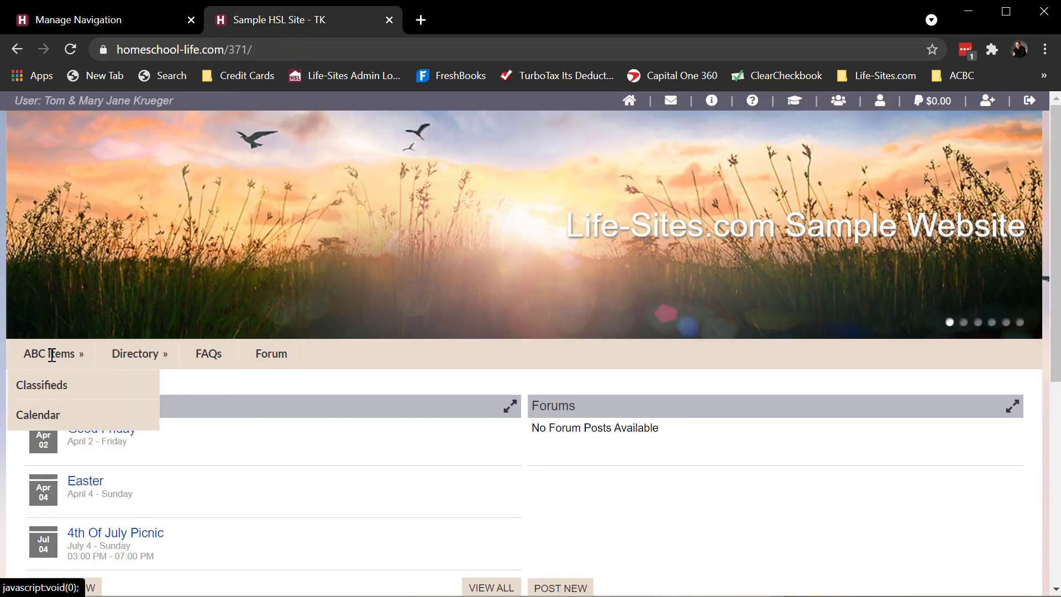
pyautogui.moveTo(124, 362)
# Move ABC Items with its children, then FAQs, from the Top Menu into the Side Menu, and save.
pyautogui.click(99, 21)
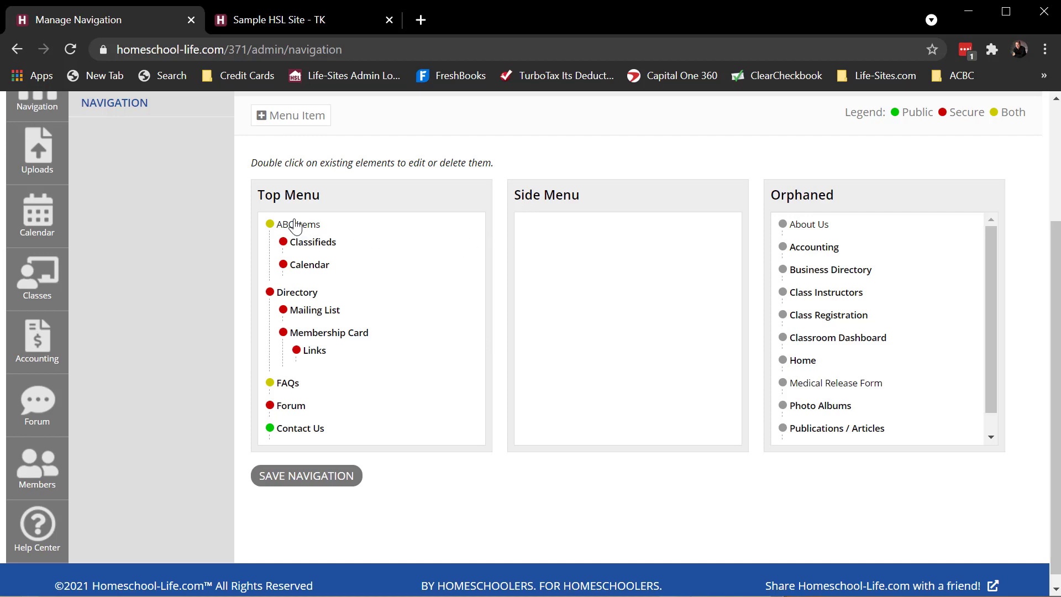
pyautogui.moveTo(284, 224); pyautogui.dragTo(552, 227)
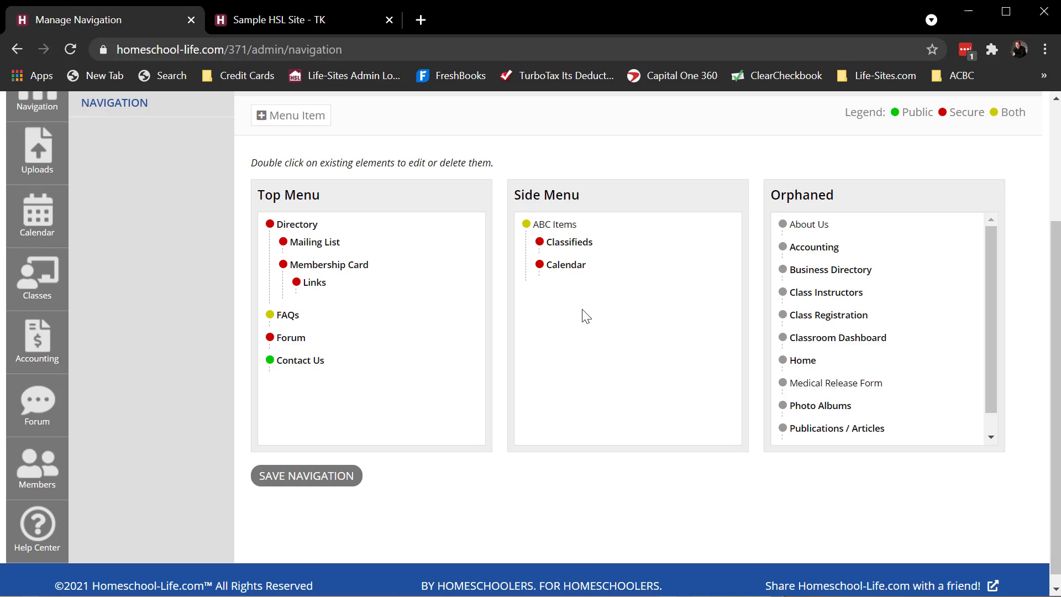
pyautogui.moveTo(287, 315); pyautogui.dragTo(514, 286)
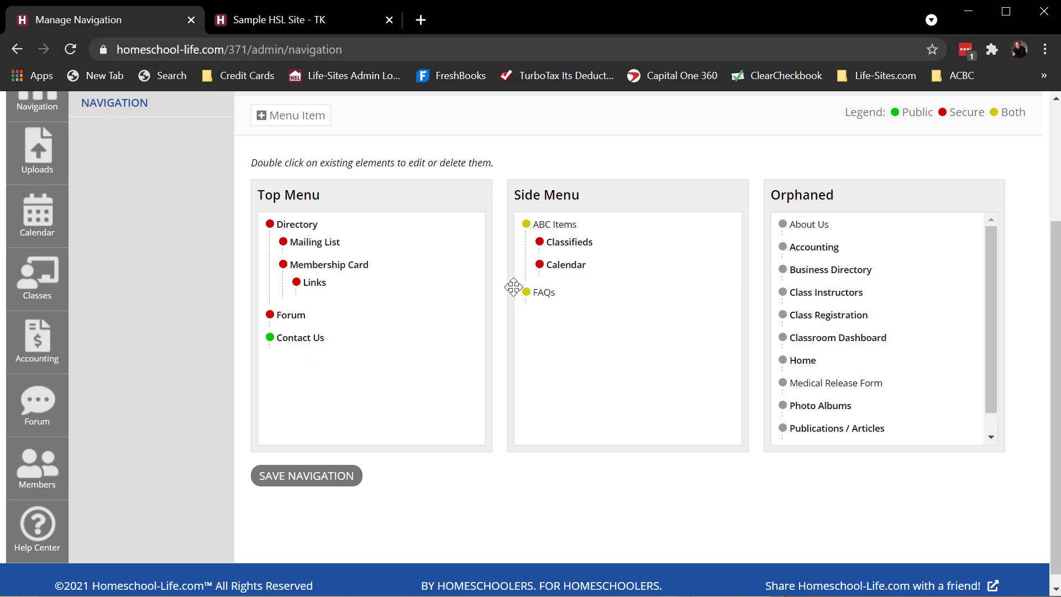
pyautogui.click(317, 475)
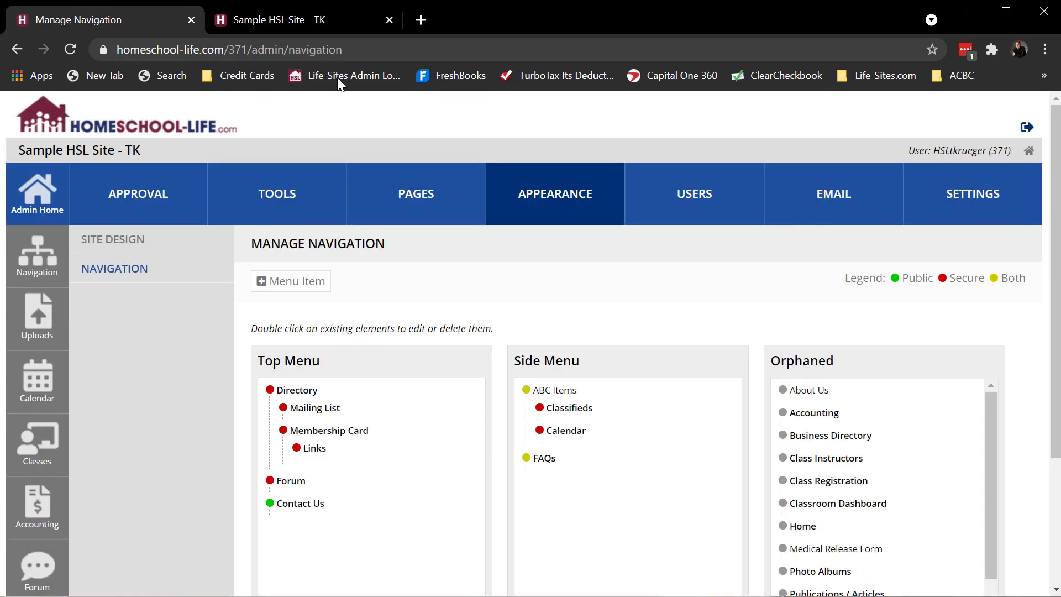
# Reload the sample site and scroll through it to review ABC Items and FAQs in the side menu.
pyautogui.click(306, 21)
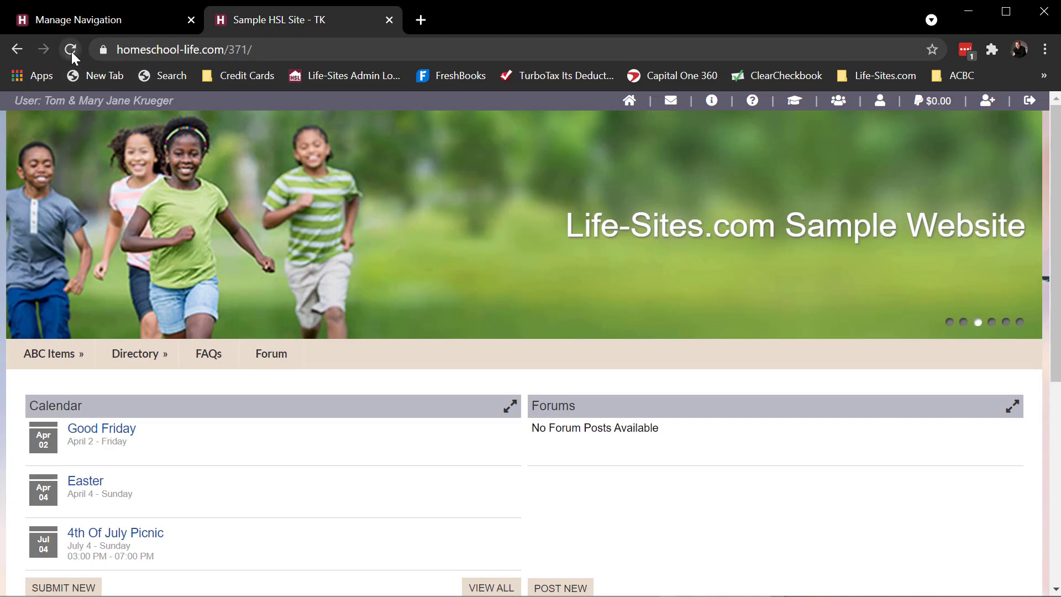
pyautogui.click(72, 50)
pyautogui.scroll(-3, 948, 359)
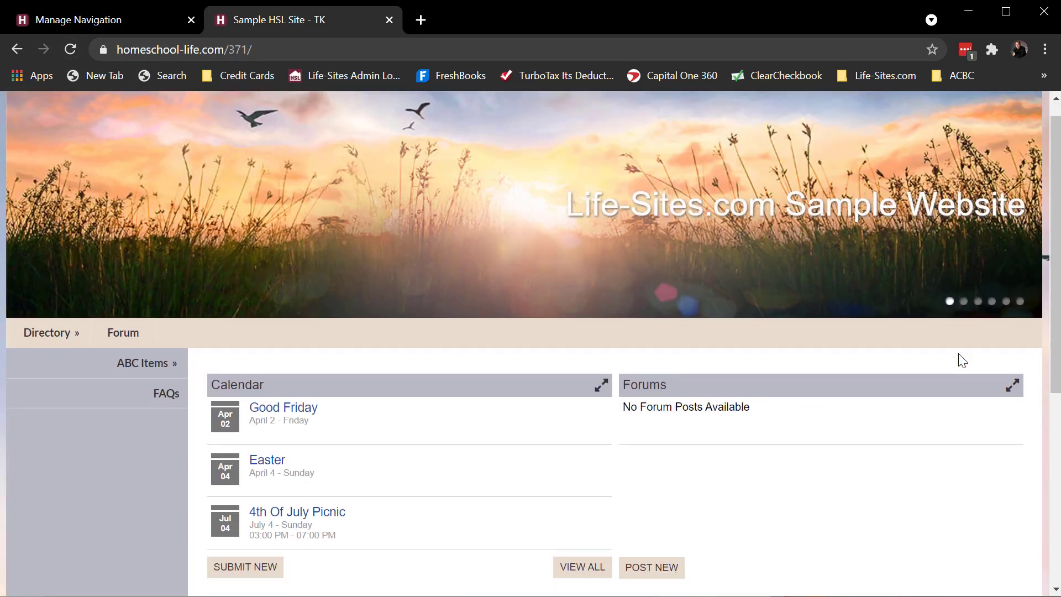
pyautogui.scroll(-2, 961, 360)
pyautogui.scroll(2, 961, 361)
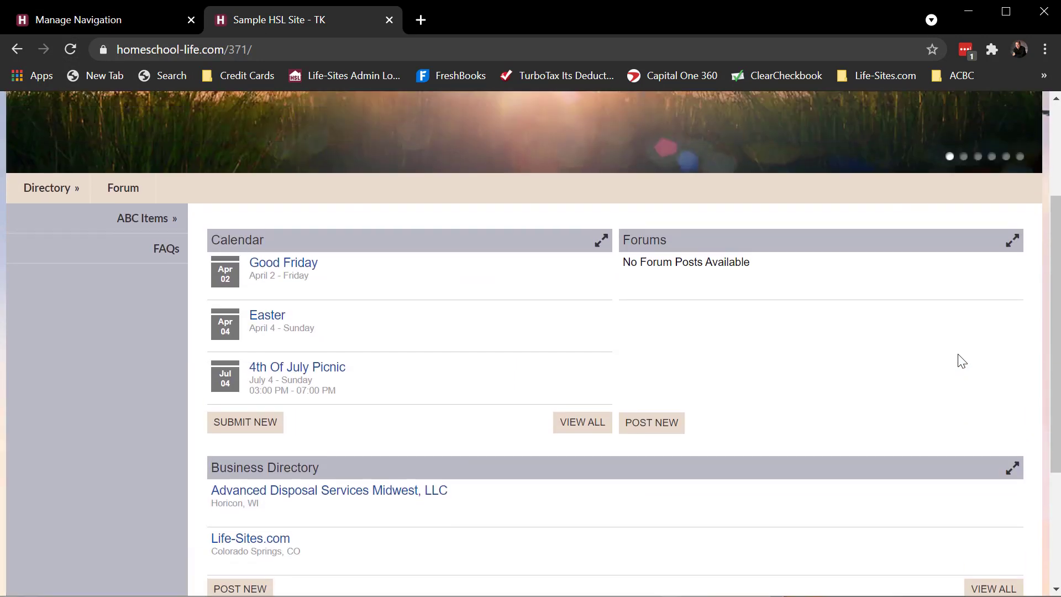
pyautogui.scroll(-3, 909, 344)
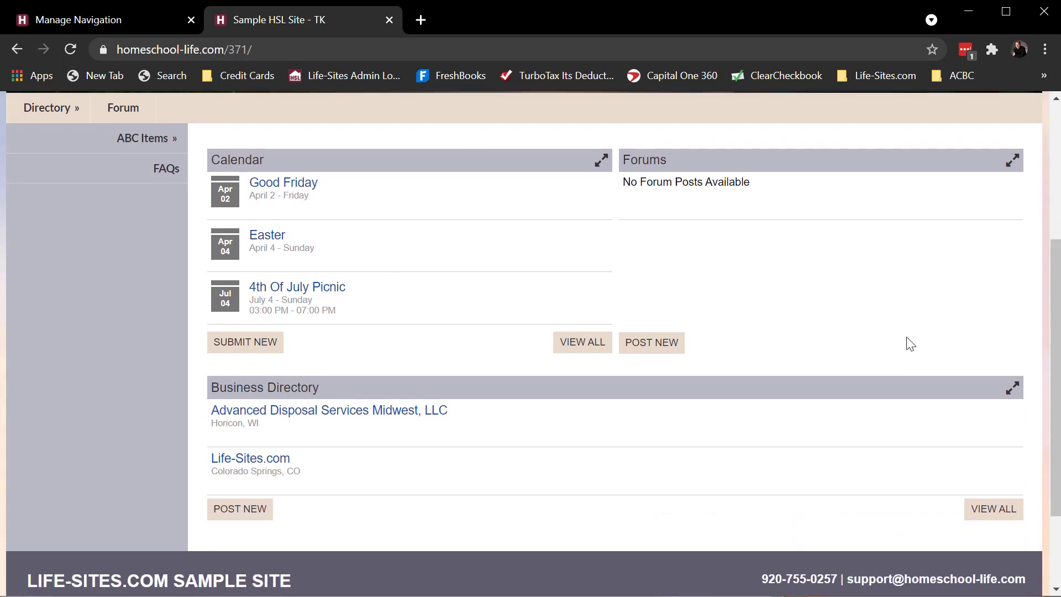
pyautogui.scroll(2, 851, 327)
pyautogui.scroll(3, 268, 243)
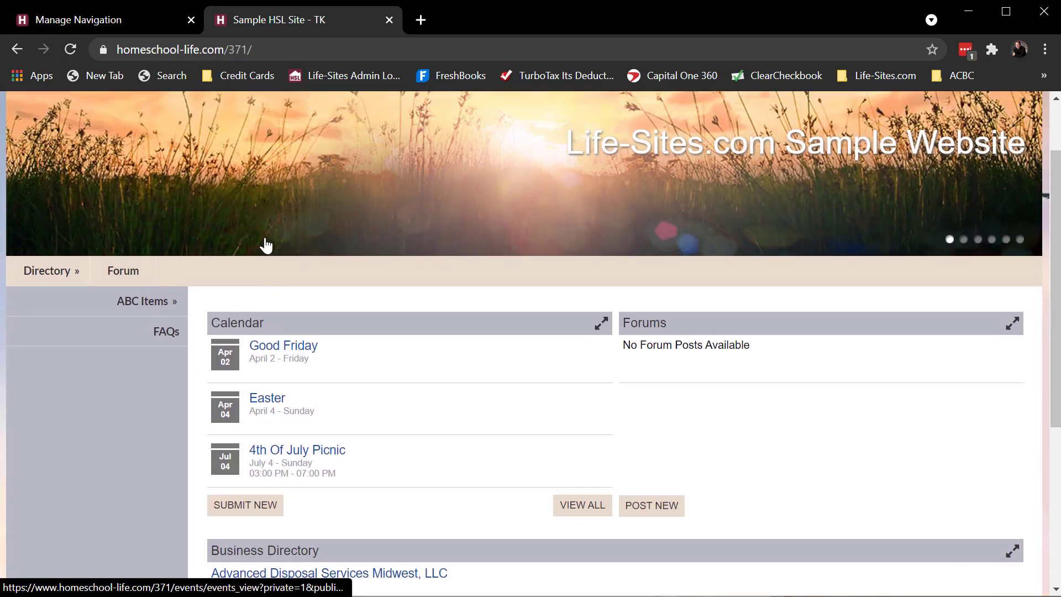
pyautogui.moveTo(165, 309)
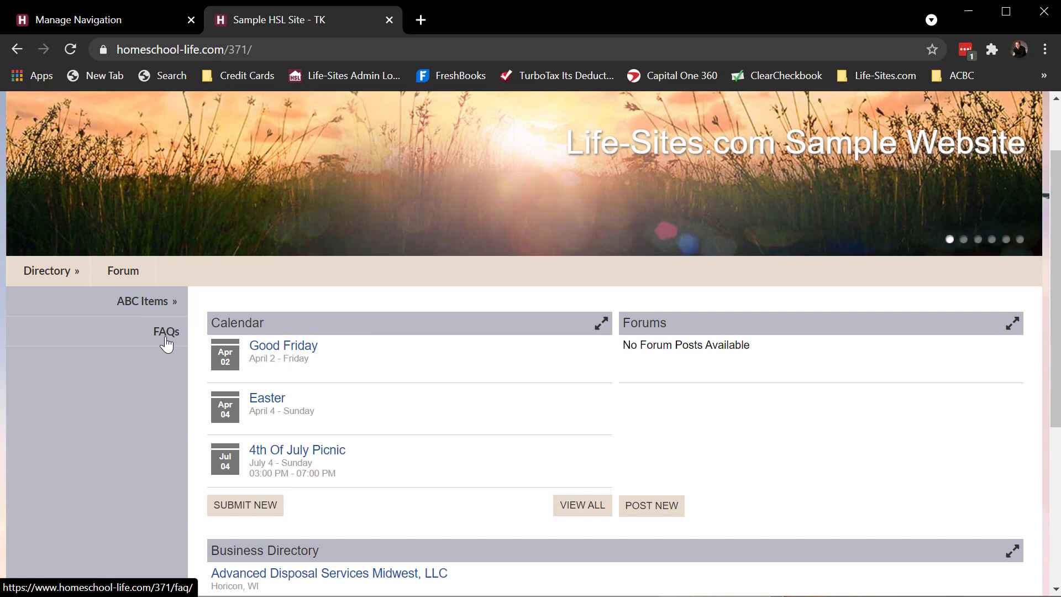
# Return ABC Items with its children and FAQs to the Top Menu before Forum, and save.
pyautogui.click(145, 21)
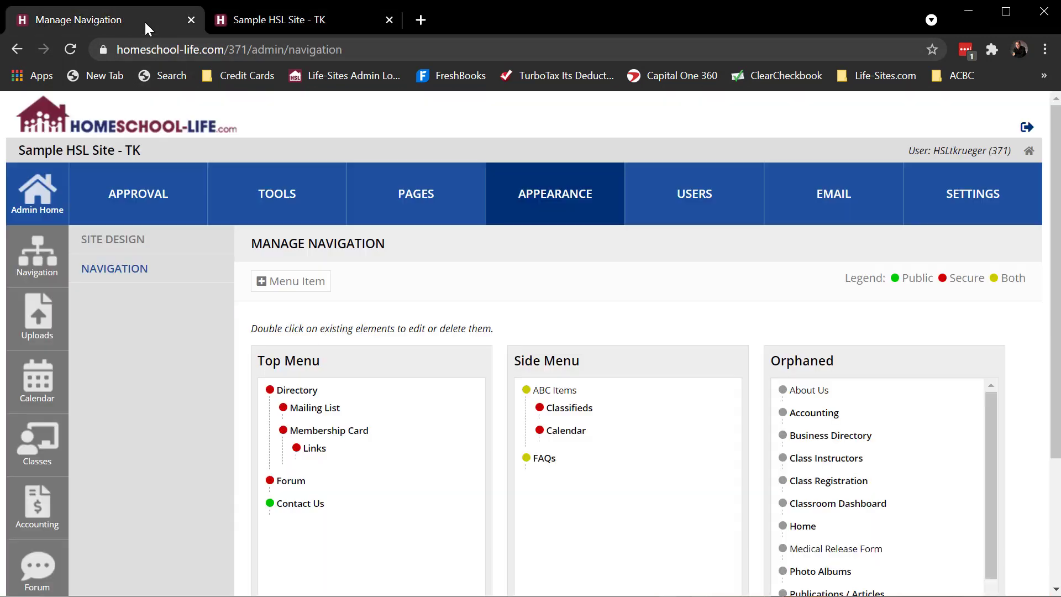
pyautogui.moveTo(554, 395); pyautogui.dragTo(265, 521)
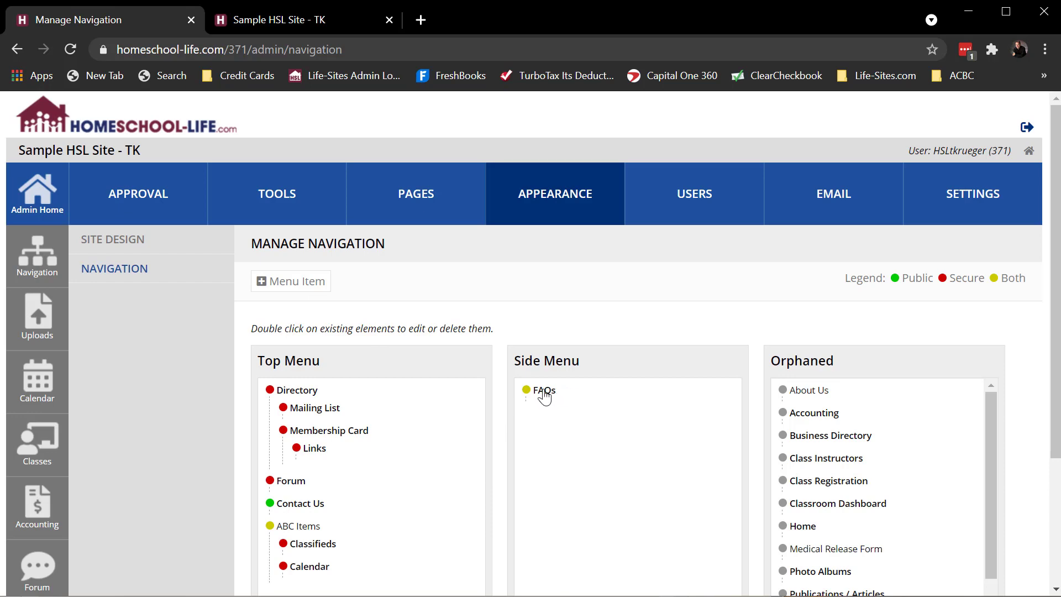
pyautogui.moveTo(542, 396); pyautogui.dragTo(265, 476)
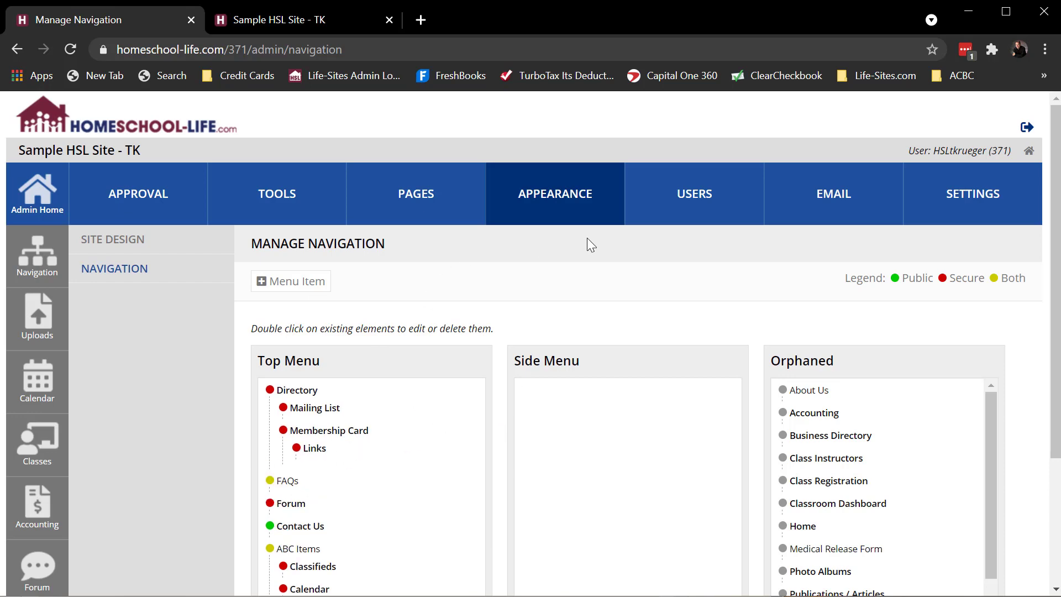
pyautogui.scroll(-3, 522, 369)
pyautogui.click(318, 476)
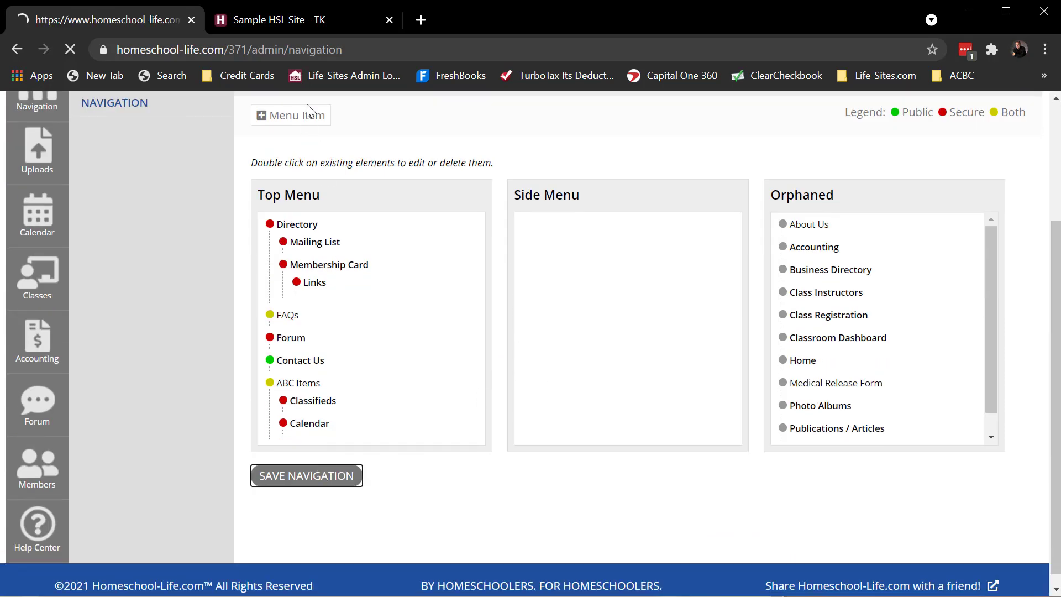
pyautogui.click(280, 21)
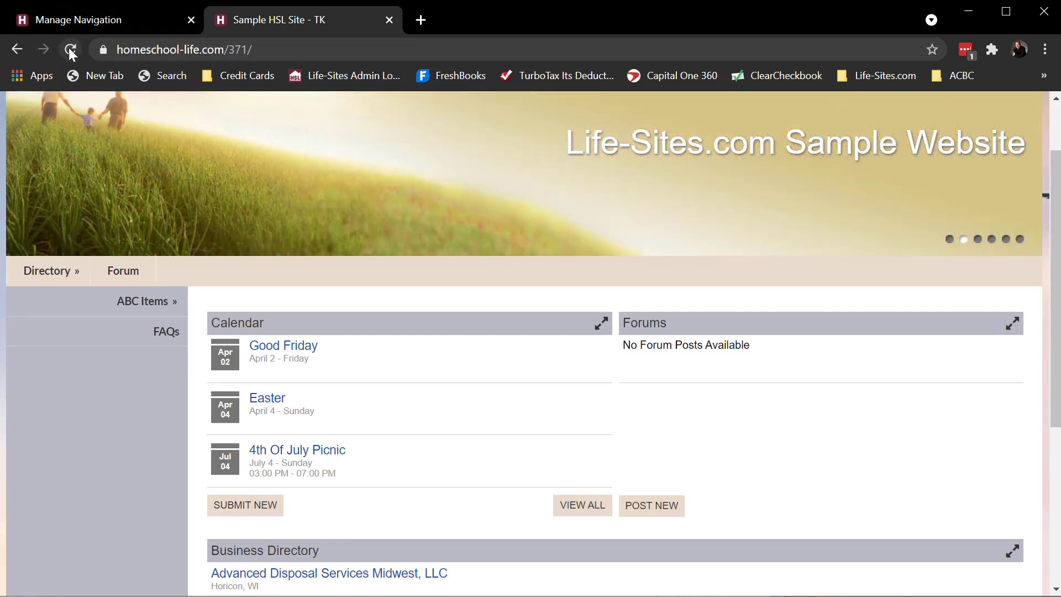
# Reload the sample site and check the Directory and ABC Items dropdowns in the top navigation bar.
pyautogui.click(68, 47)
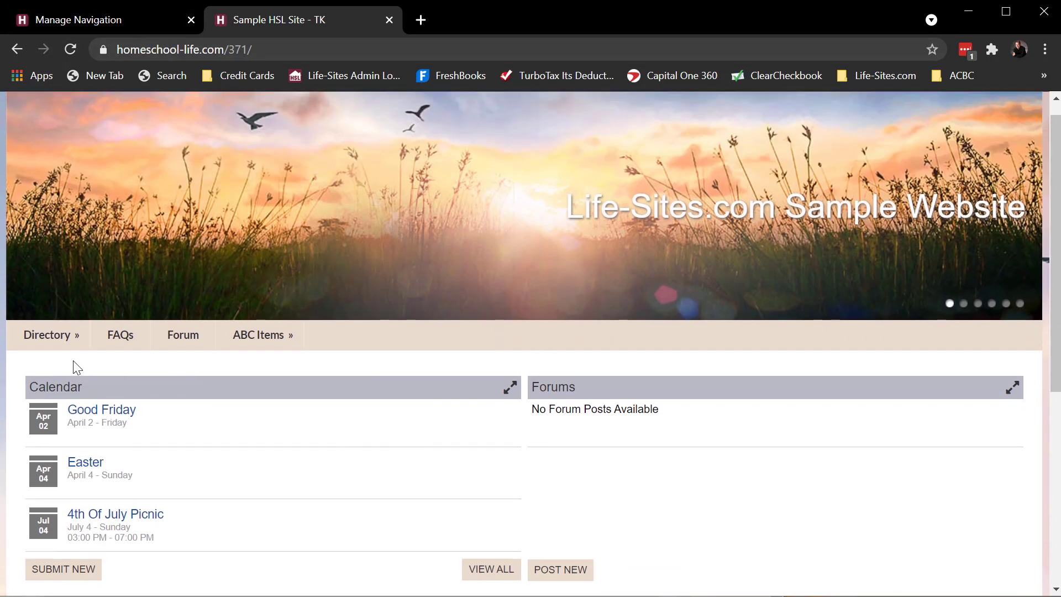
pyautogui.moveTo(46, 342)
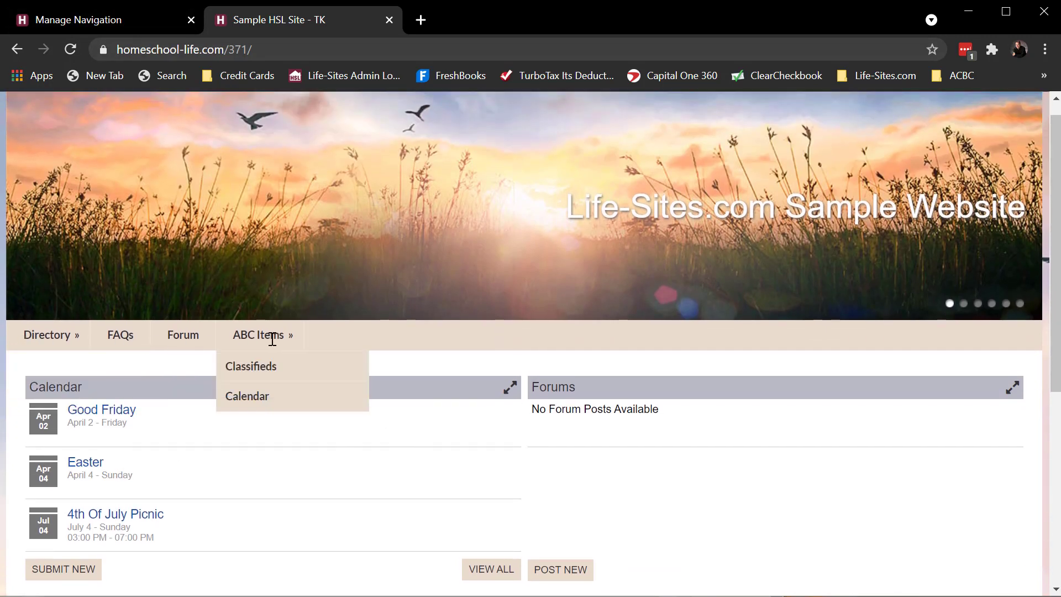
pyautogui.moveTo(232, 334)
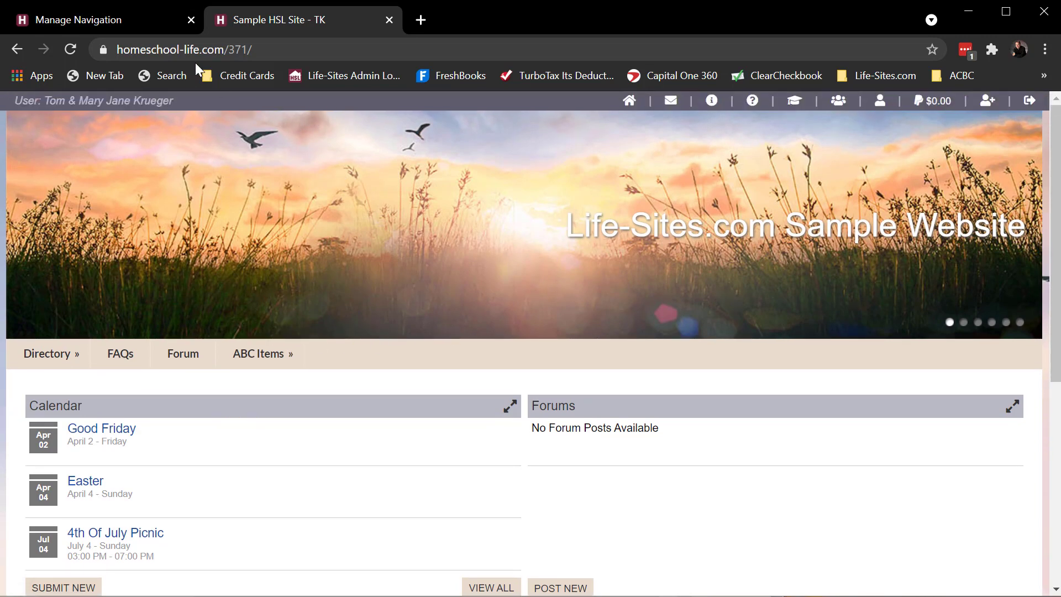
pyautogui.click(147, 24)
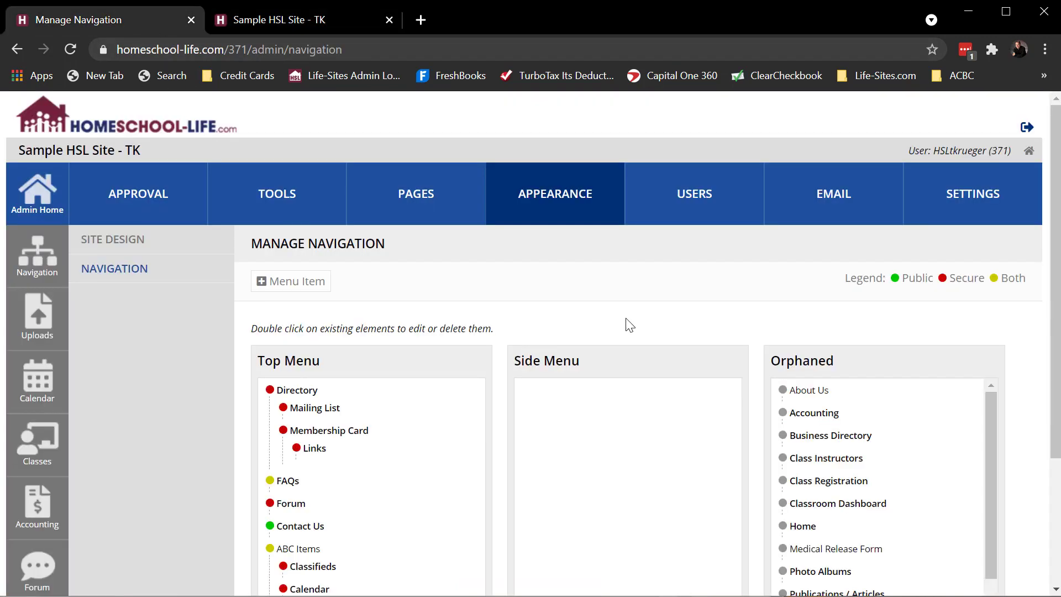
# Enable Display Horizontal Navigation Above Header Images in the Header design settings and save.
pyautogui.click(560, 198)
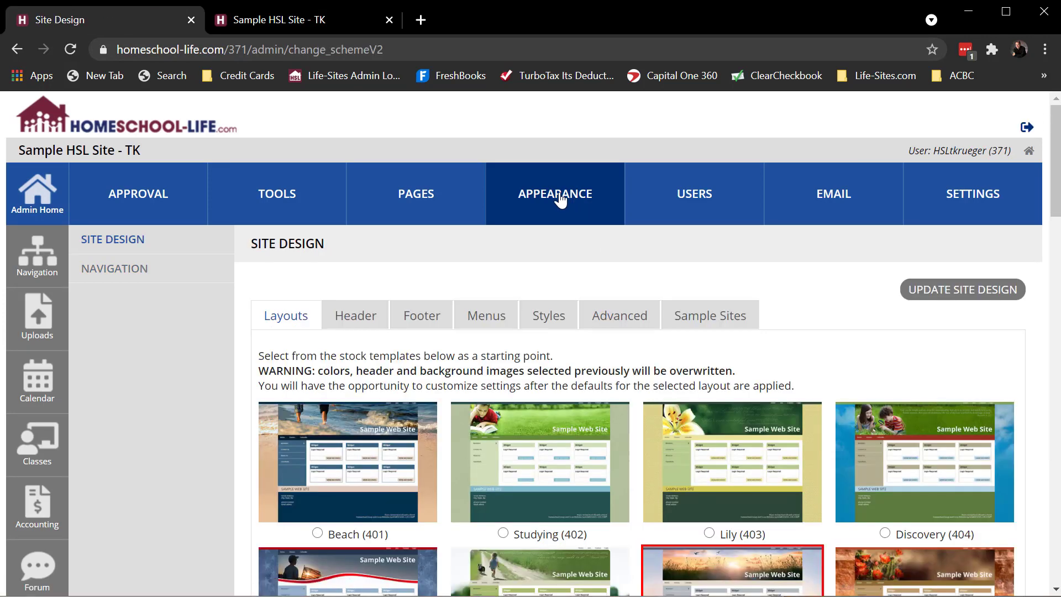
pyautogui.click(608, 315)
pyautogui.click(357, 316)
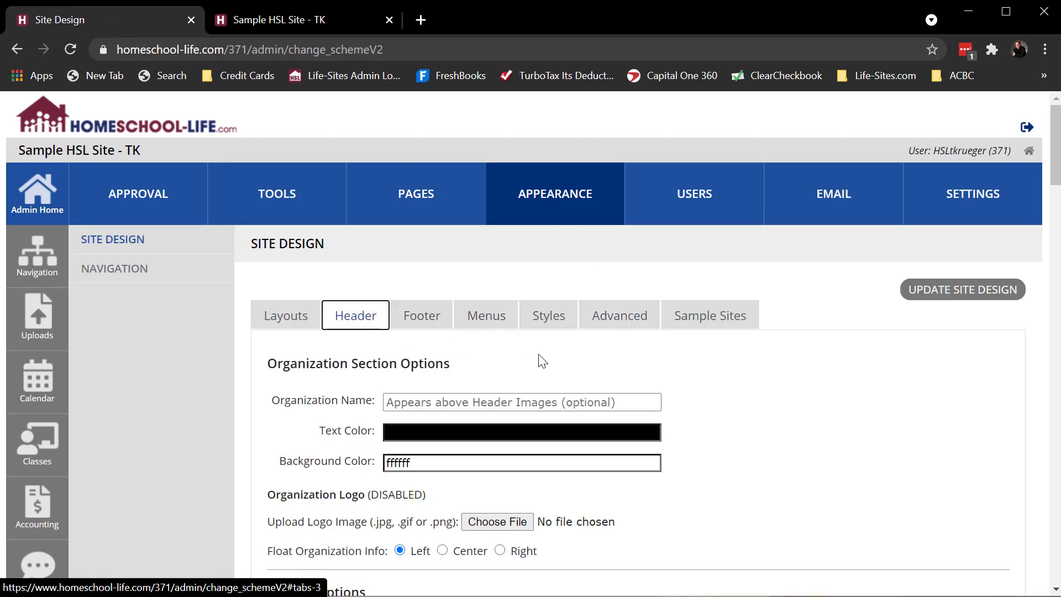
pyautogui.scroll(-3, 774, 380)
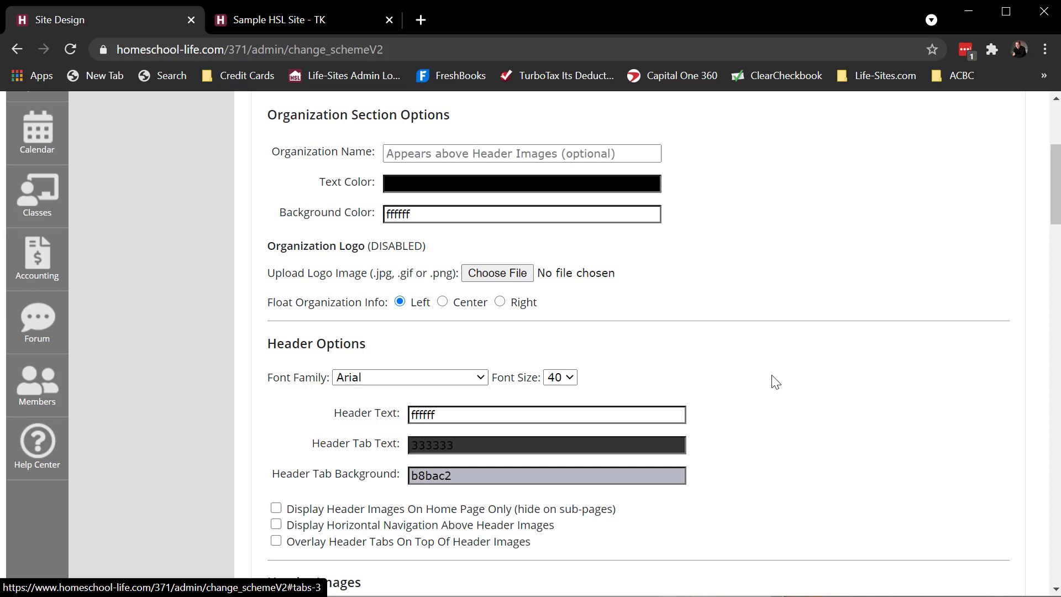
pyautogui.scroll(-1, 775, 381)
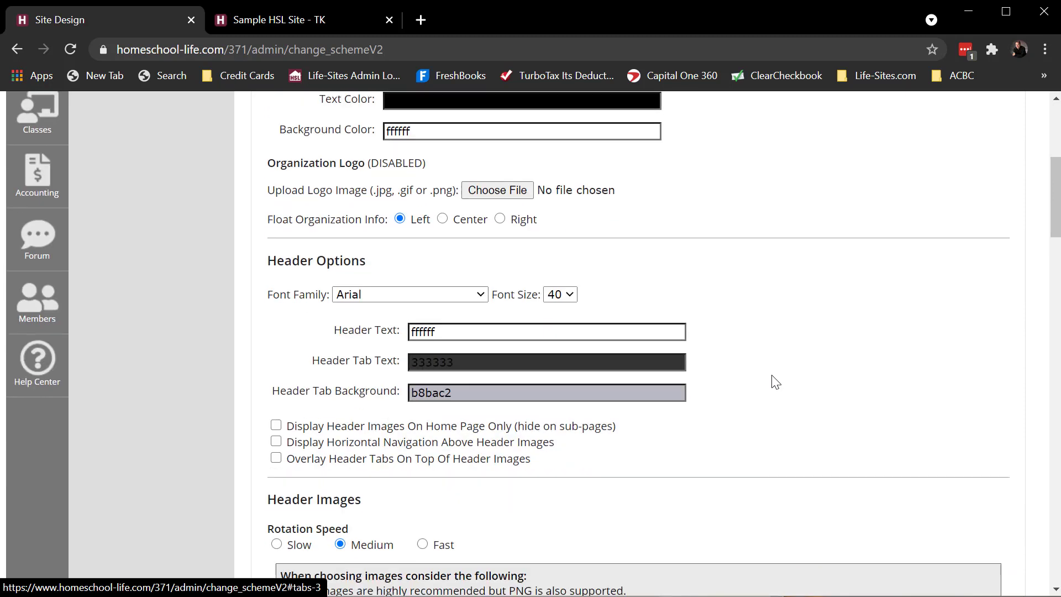
pyautogui.click(276, 442)
pyautogui.scroll(-3, 840, 437)
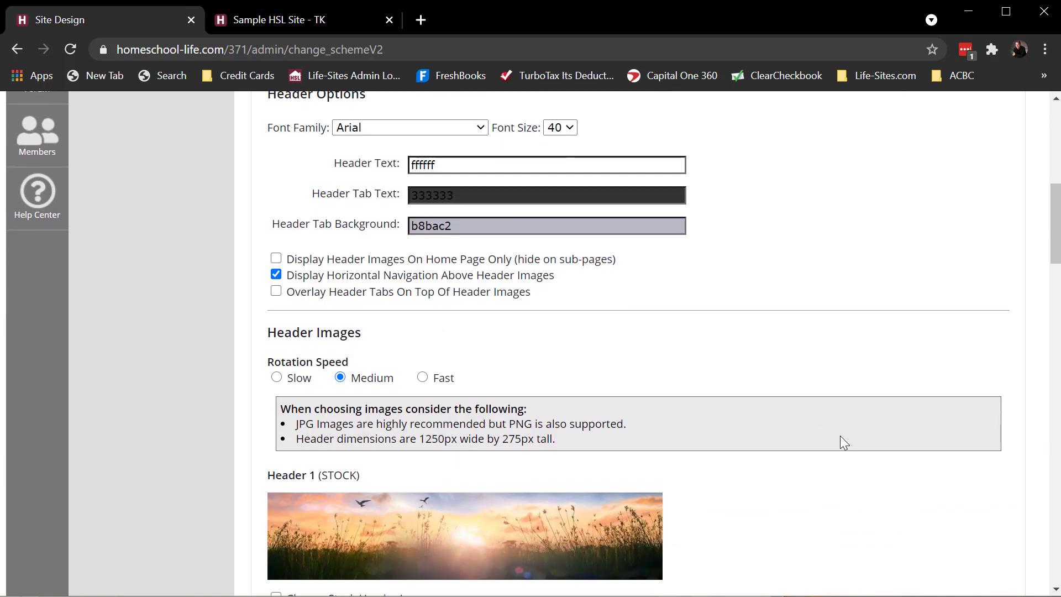
pyautogui.scroll(-3, 841, 442)
pyautogui.scroll(3, 841, 442)
pyautogui.scroll(-3, 841, 442)
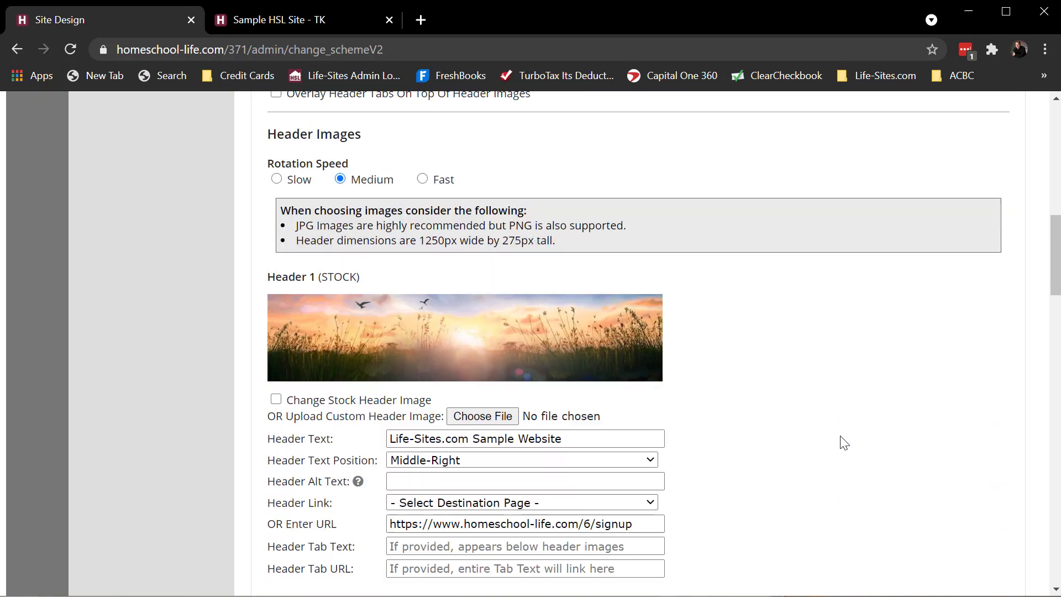
pyautogui.scroll(-20, 843, 442)
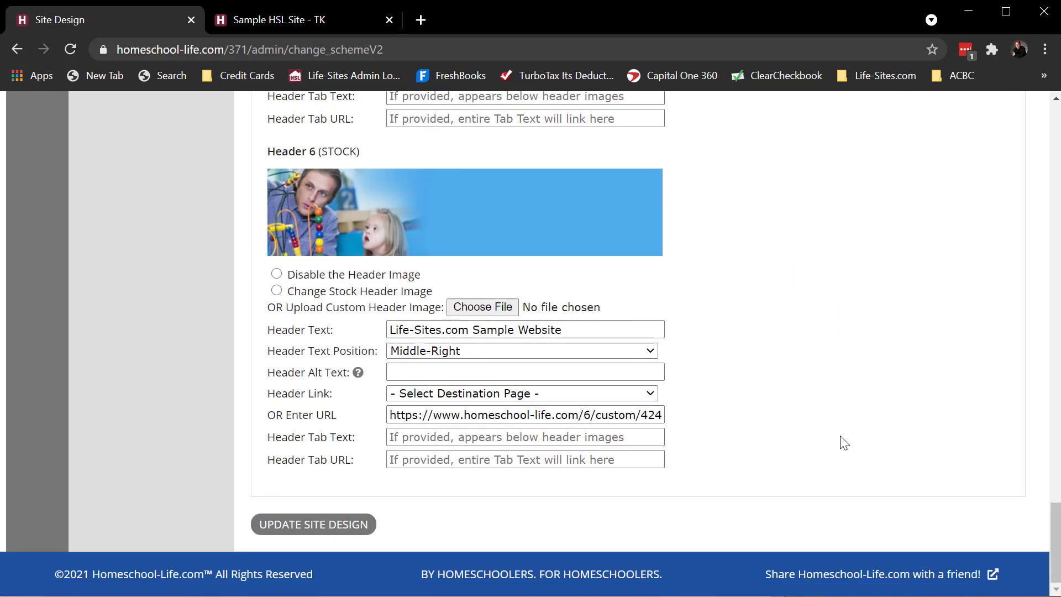
pyautogui.click(328, 522)
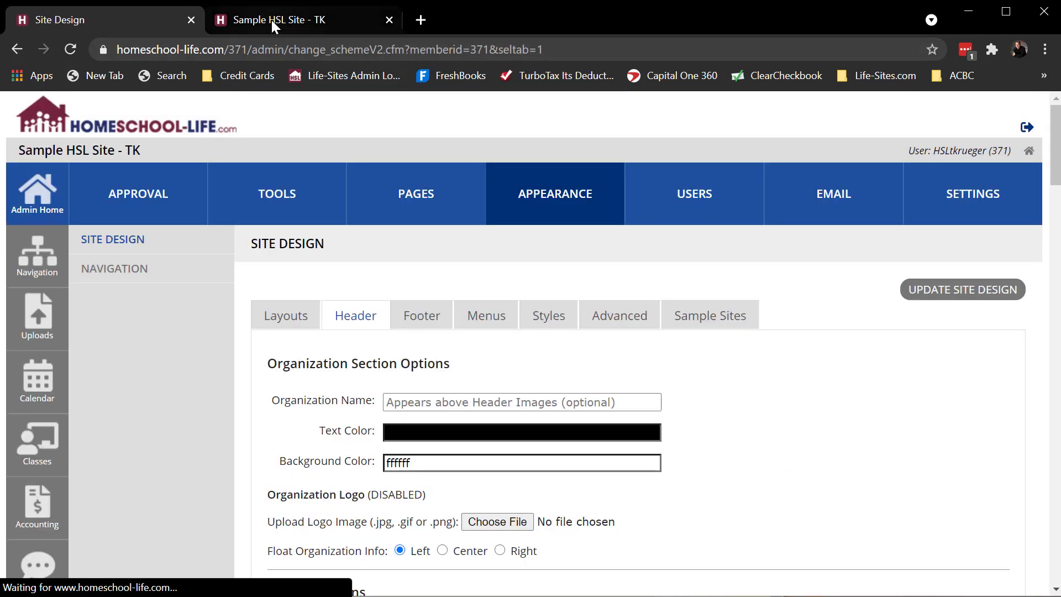
# Reload the sample site to see the menu above the banner.
pyautogui.click(271, 20)
pyautogui.click(70, 49)
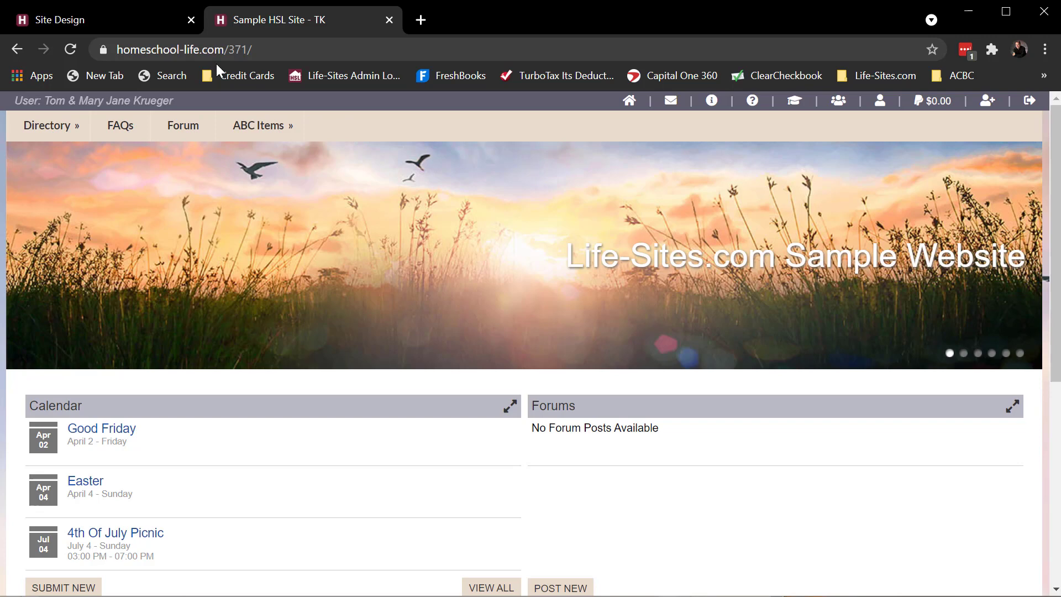
pyautogui.click(97, 24)
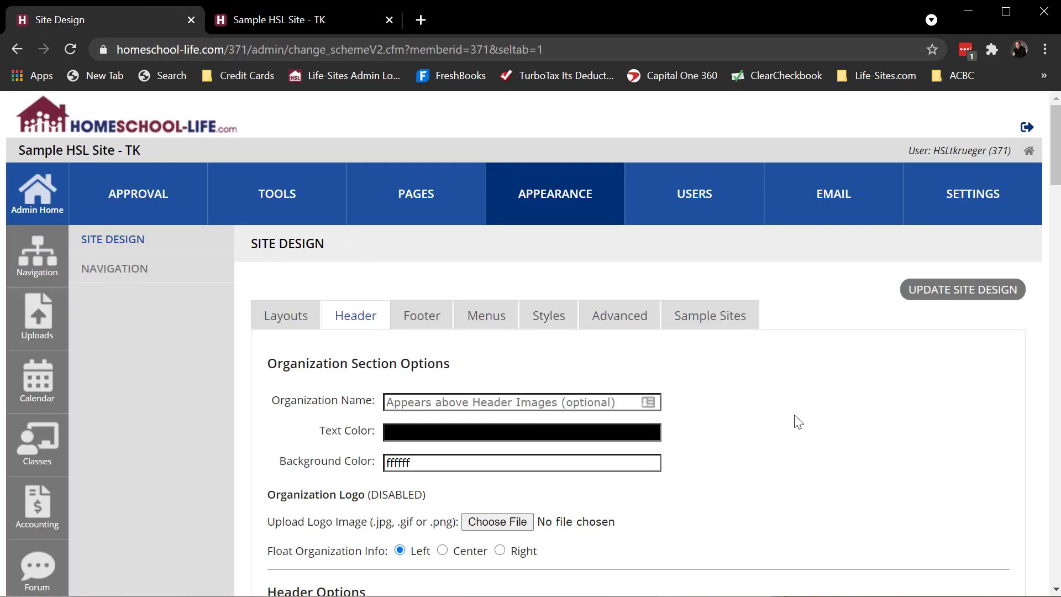
# Save the header design with the horizontal navigation turned back off, below the header images.
pyautogui.scroll(-6, 798, 422)
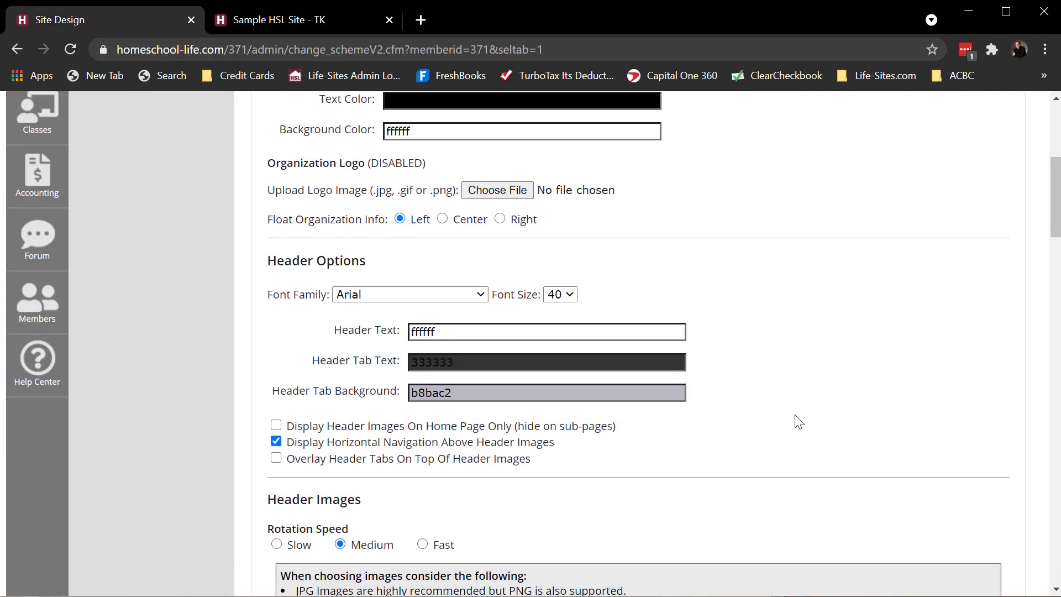
pyautogui.scroll(6, 679, 326)
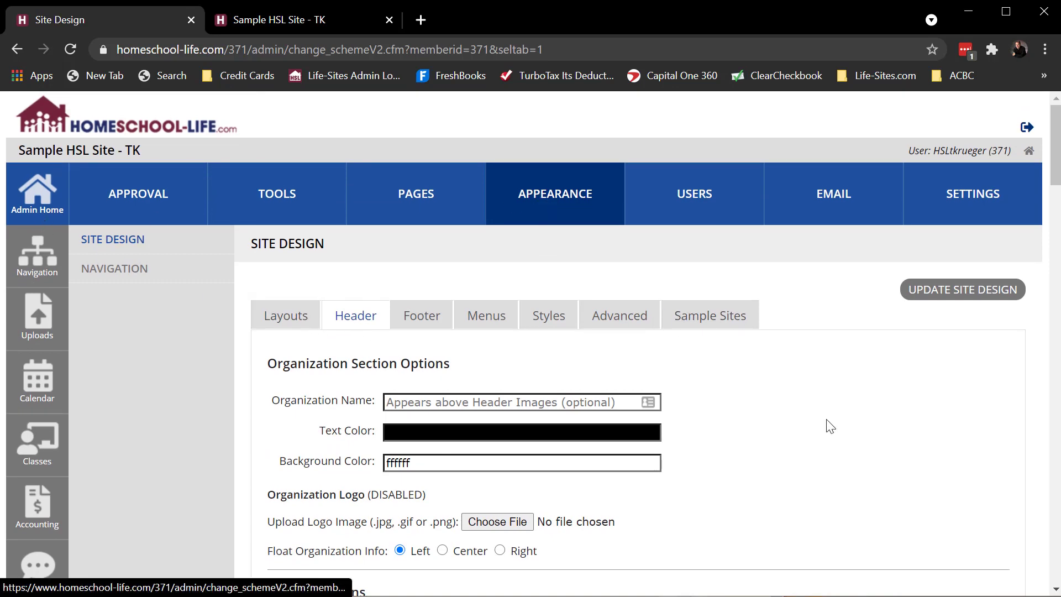
pyautogui.scroll(-4, 827, 425)
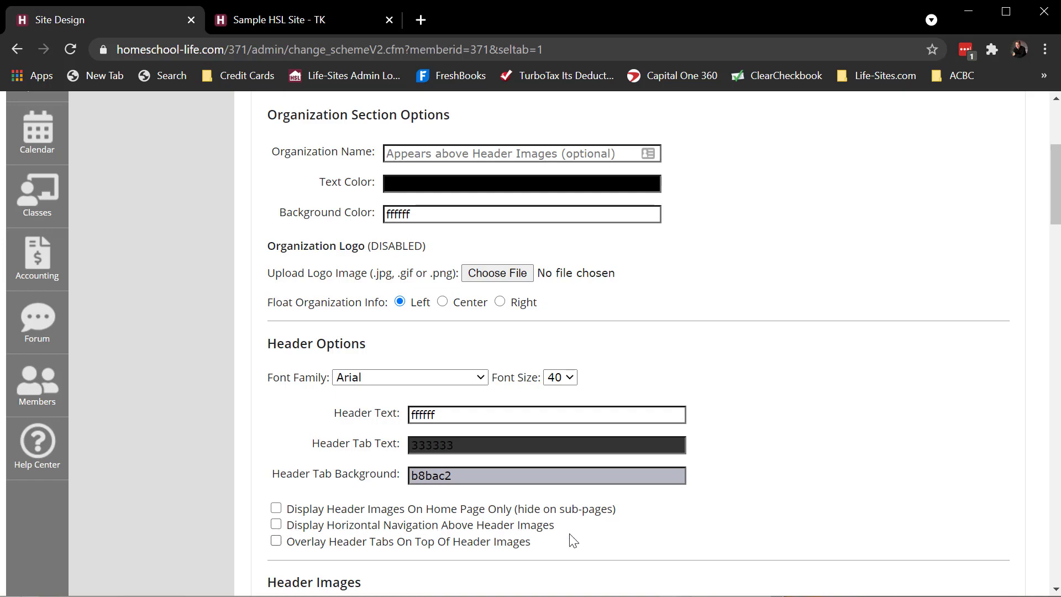
pyautogui.scroll(-4, 954, 507)
pyautogui.scroll(-20, 895, 488)
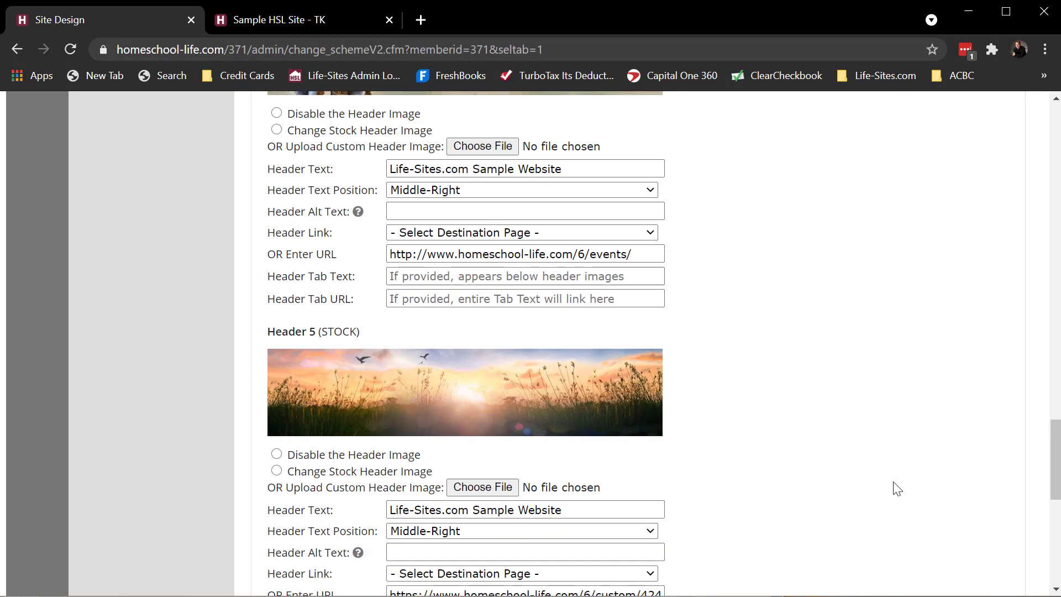
pyautogui.click(327, 524)
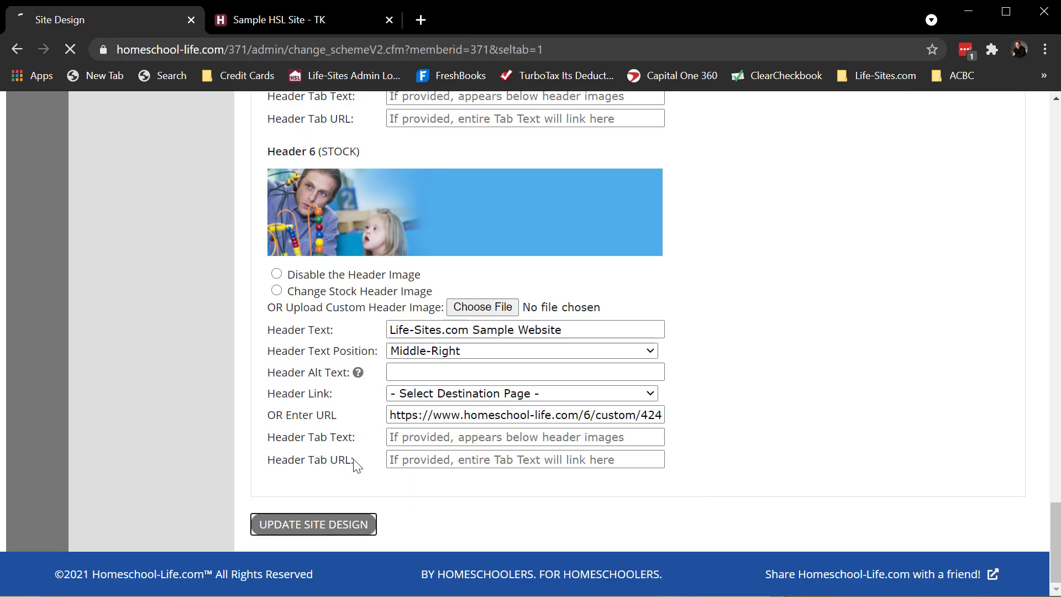
# Reload the live sample site to confirm the menu sits below the banner.
pyautogui.click(297, 20)
pyautogui.click(71, 50)
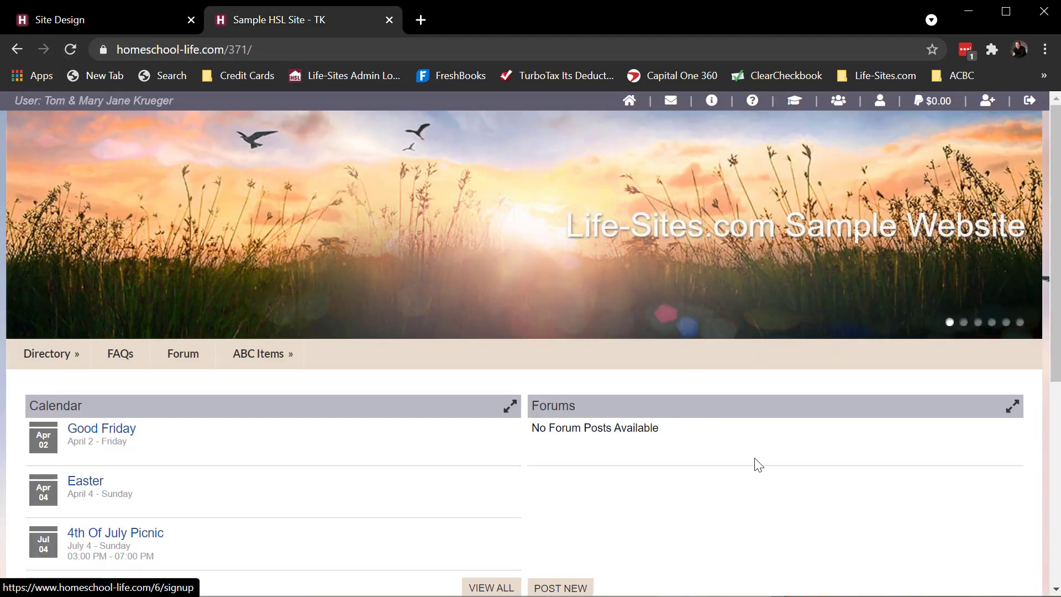
pyautogui.click(95, 22)
pyautogui.click(34, 252)
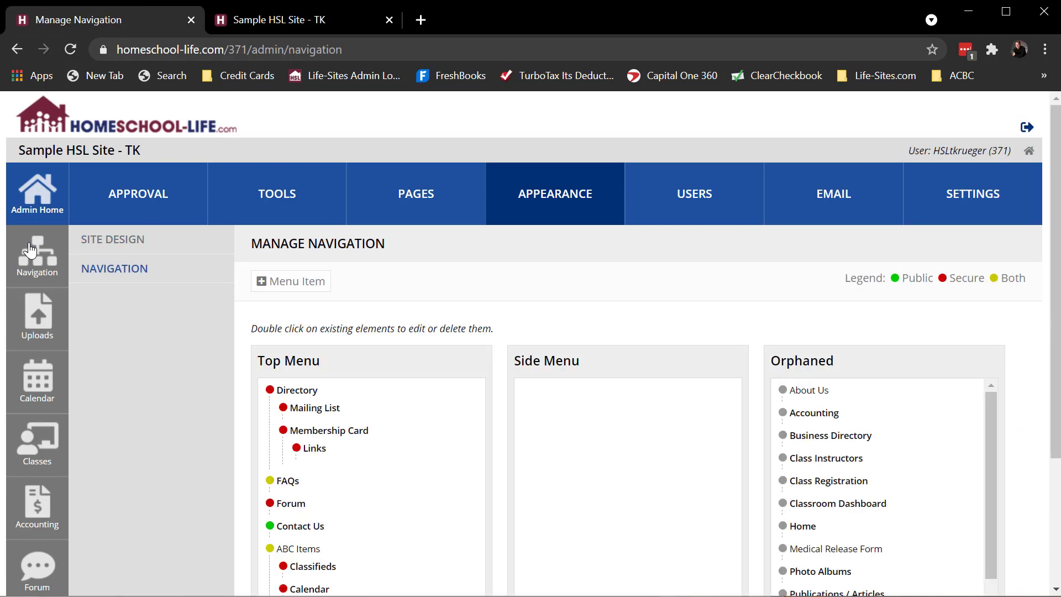
pyautogui.scroll(-3, 1019, 392)
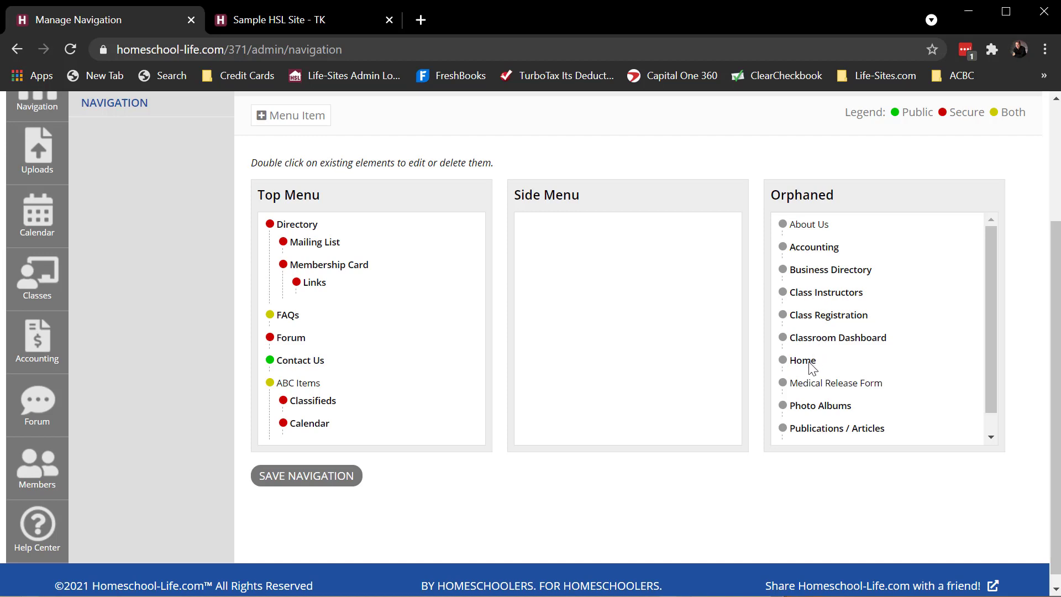
pyautogui.scroll(-1, 856, 423)
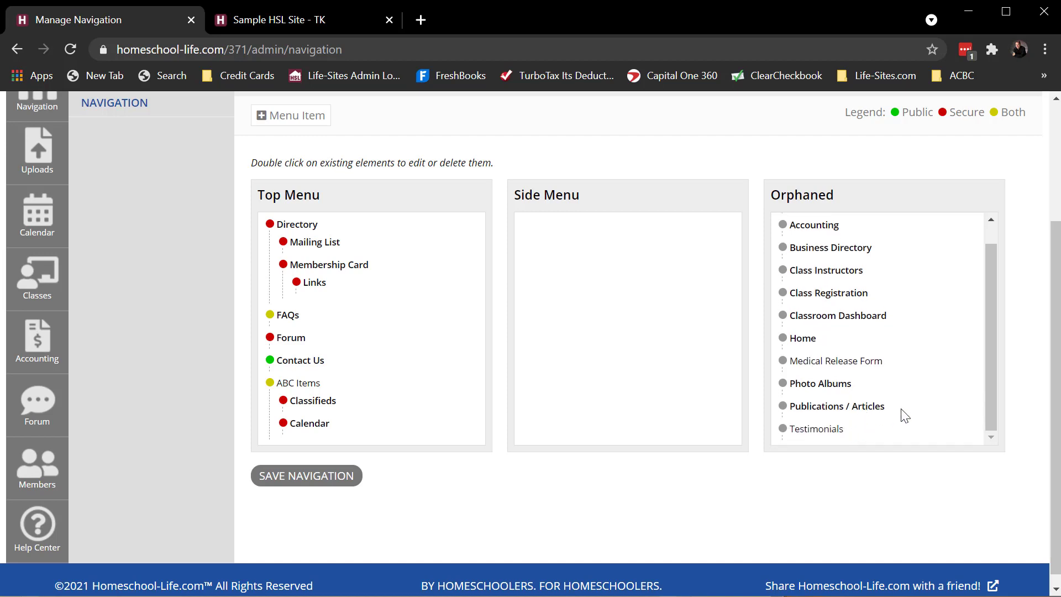
pyautogui.scroll(1, 891, 348)
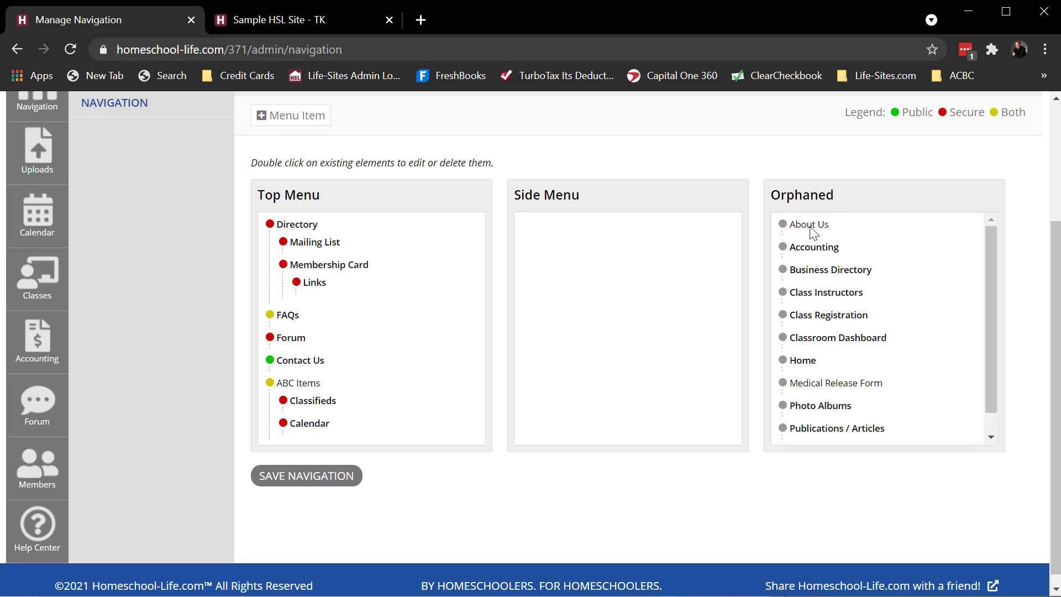
pyautogui.scroll(1, 812, 229)
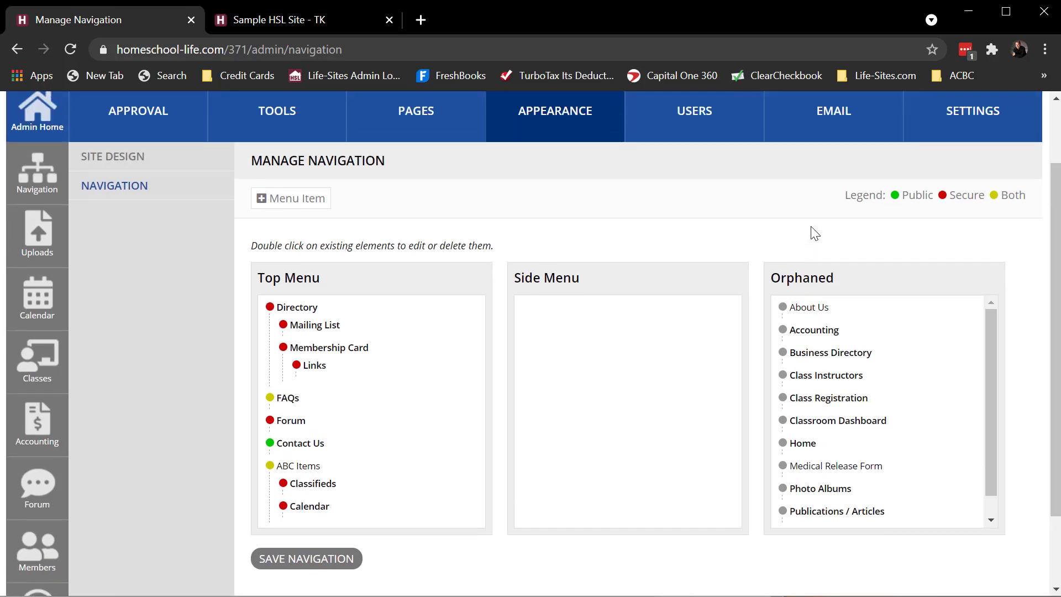
pyautogui.click(422, 123)
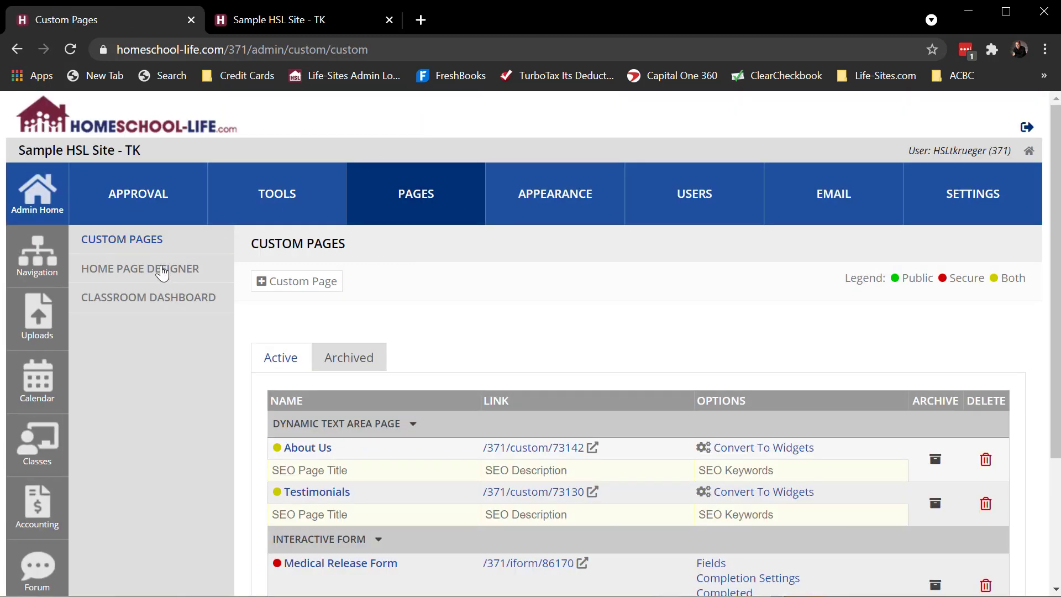
pyautogui.scroll(-2, 428, 365)
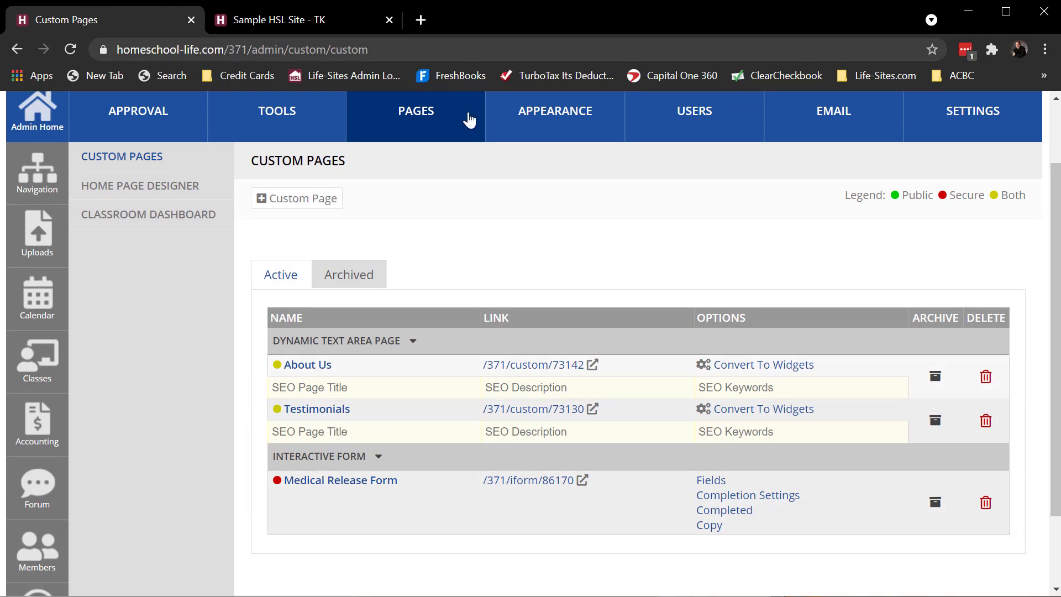
pyautogui.click(532, 123)
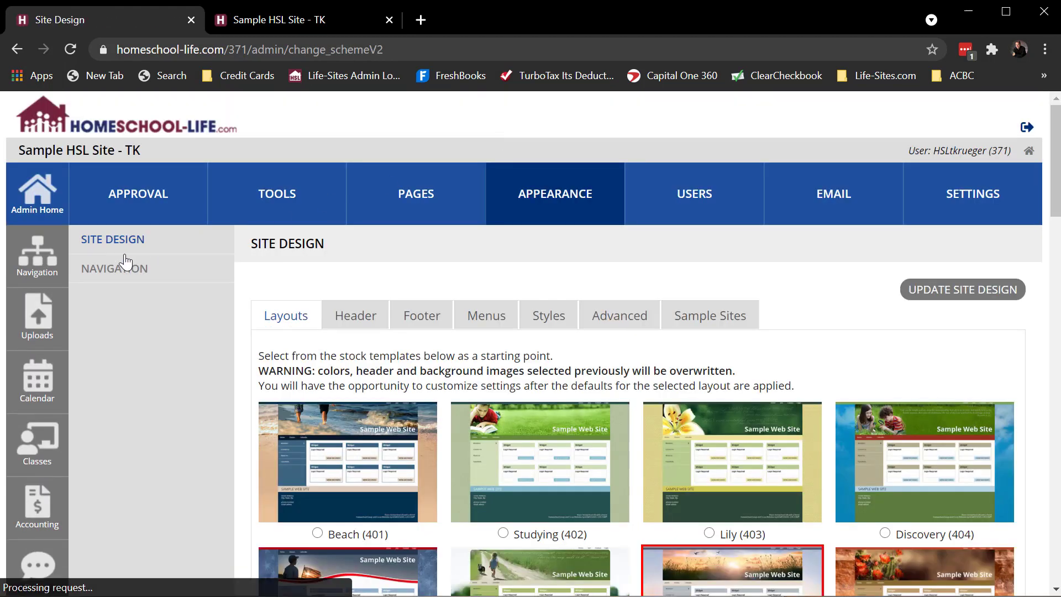
pyautogui.click(111, 269)
# Drag About Us from the orphaned pages above Directory, then review its settings and cancel.
pyautogui.scroll(-3, 1003, 366)
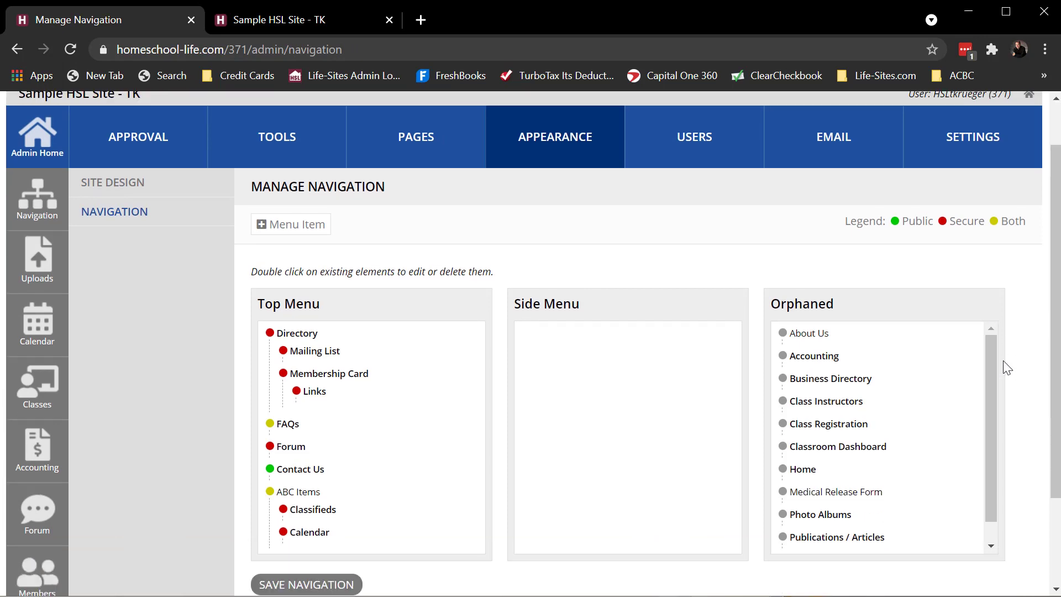
pyautogui.moveTo(817, 230); pyautogui.dragTo(260, 213)
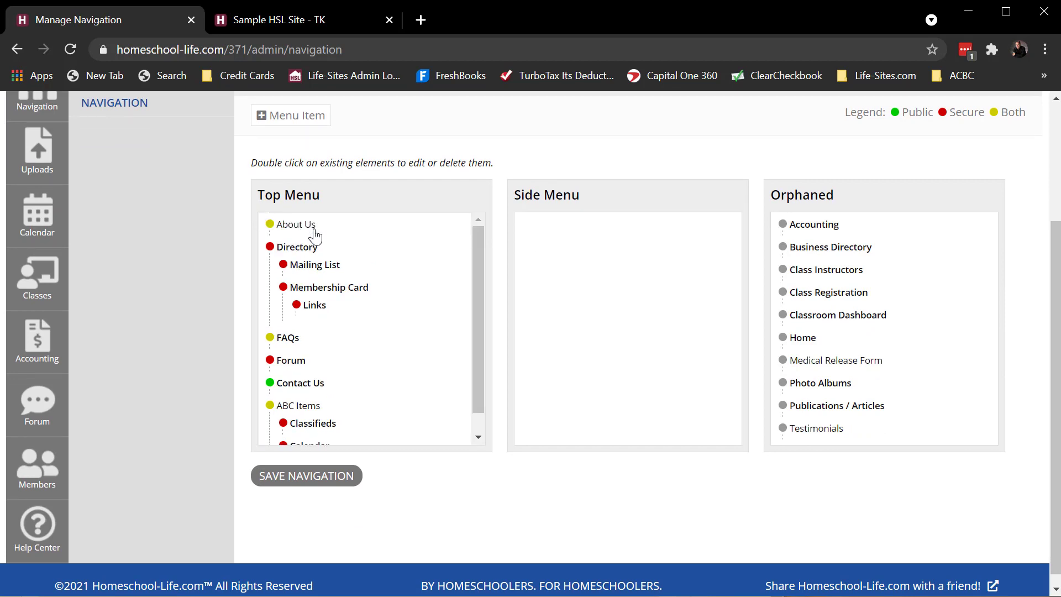
pyautogui.doubleClick(297, 227)
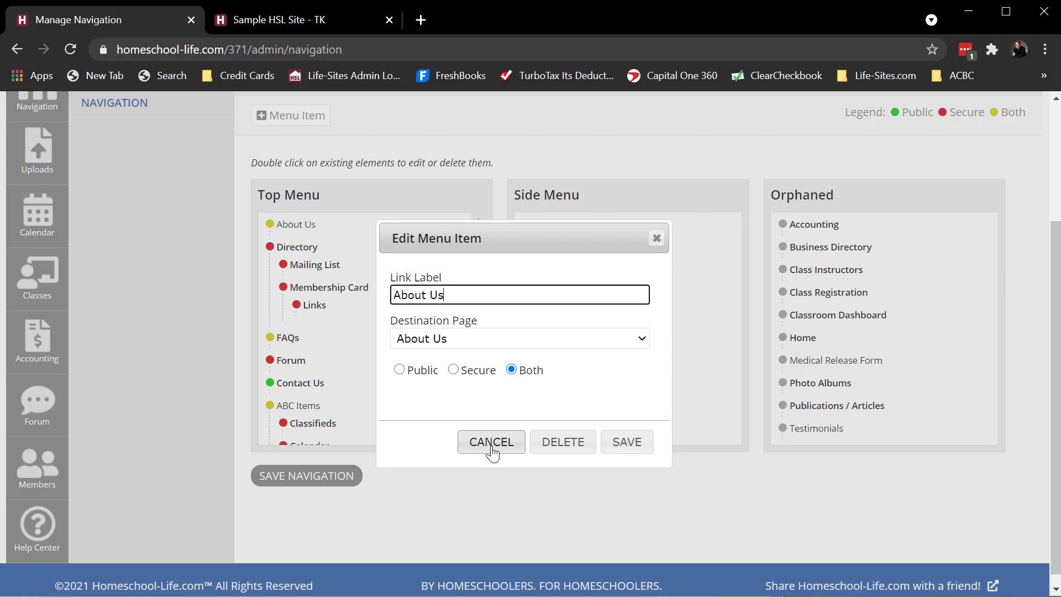
pyautogui.moveTo(462, 295); pyautogui.dragTo(375, 297)
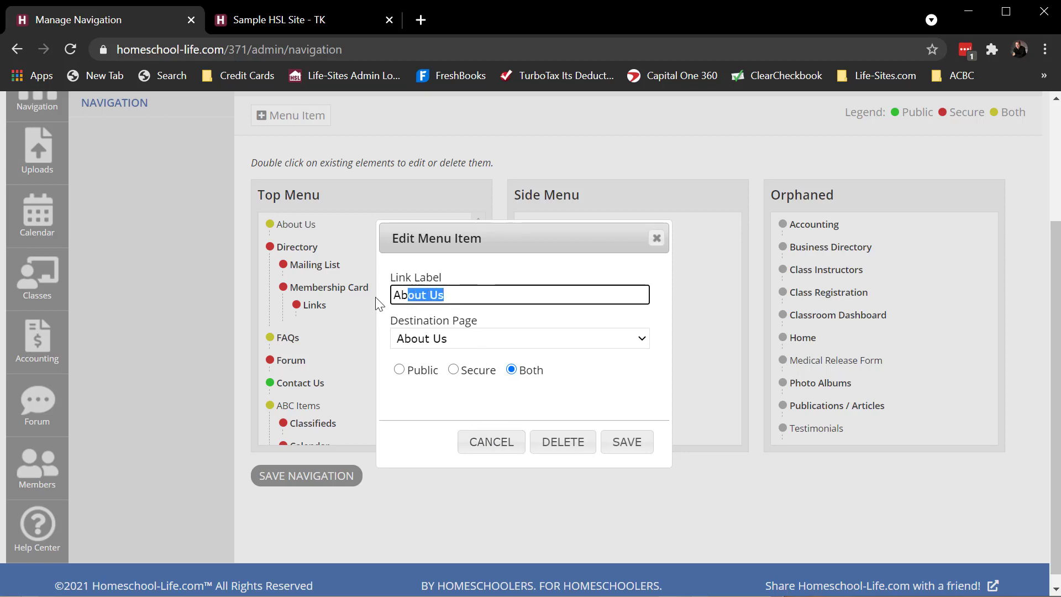
pyautogui.click(493, 444)
pyautogui.scroll(-1, 895, 309)
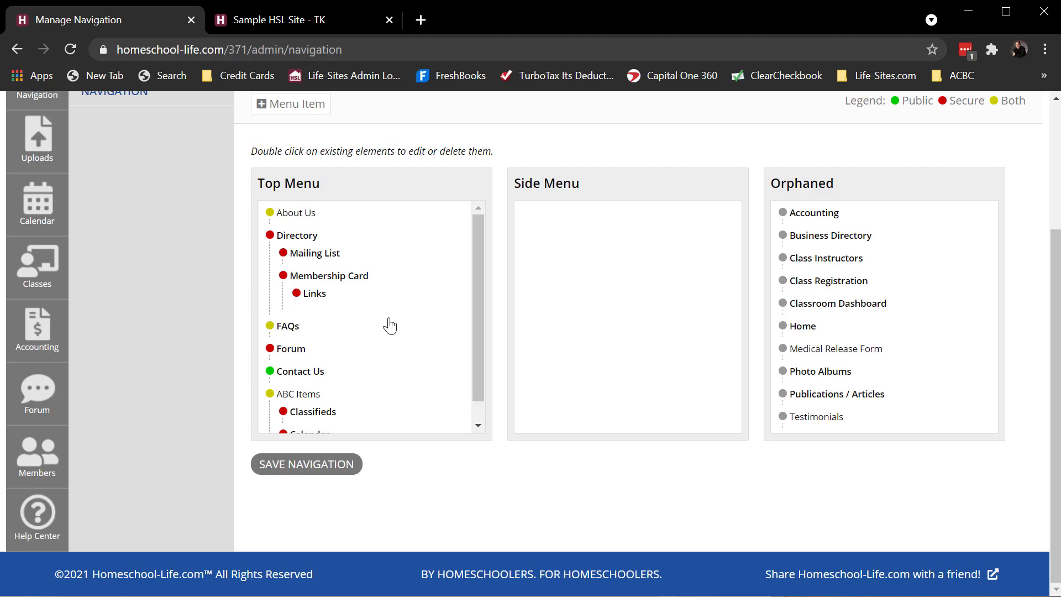
# Delete the Links and Calendar menu items from the Top Menu and save the navigation.
pyautogui.doubleClick(310, 297)
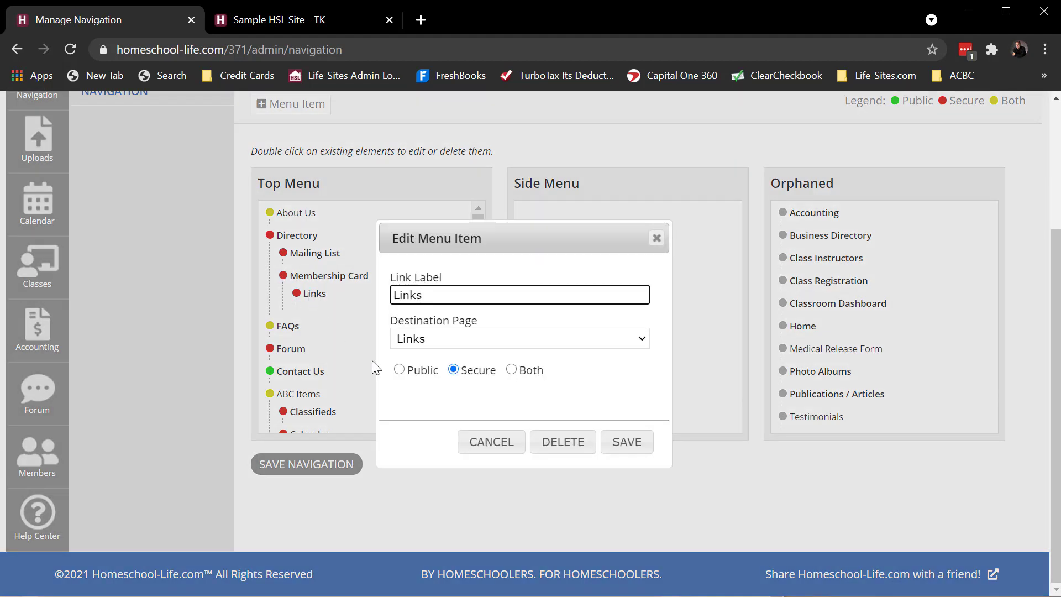
pyautogui.click(575, 445)
pyautogui.click(615, 210)
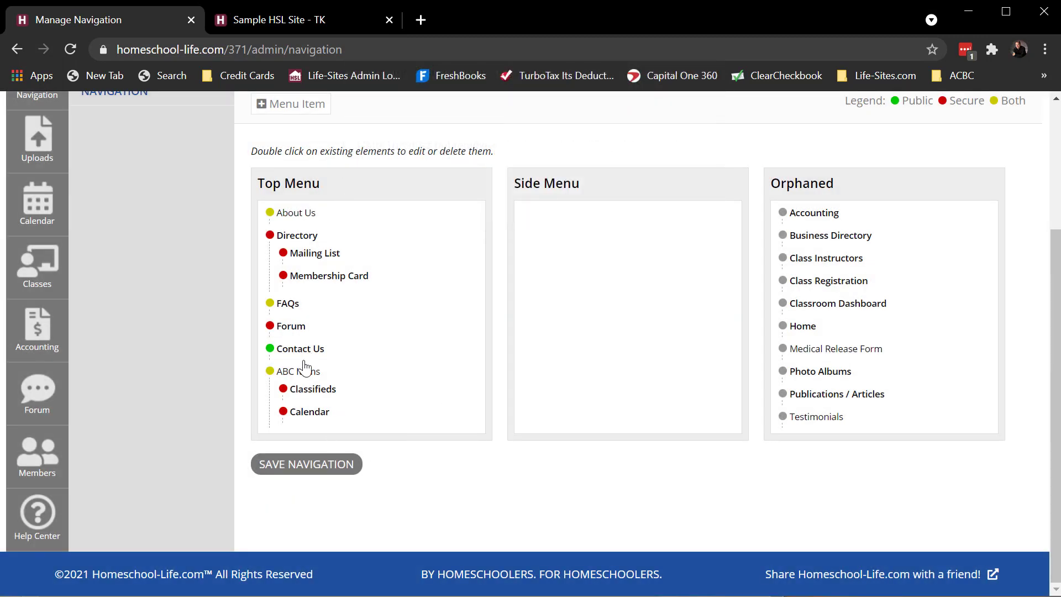
pyautogui.doubleClick(306, 413)
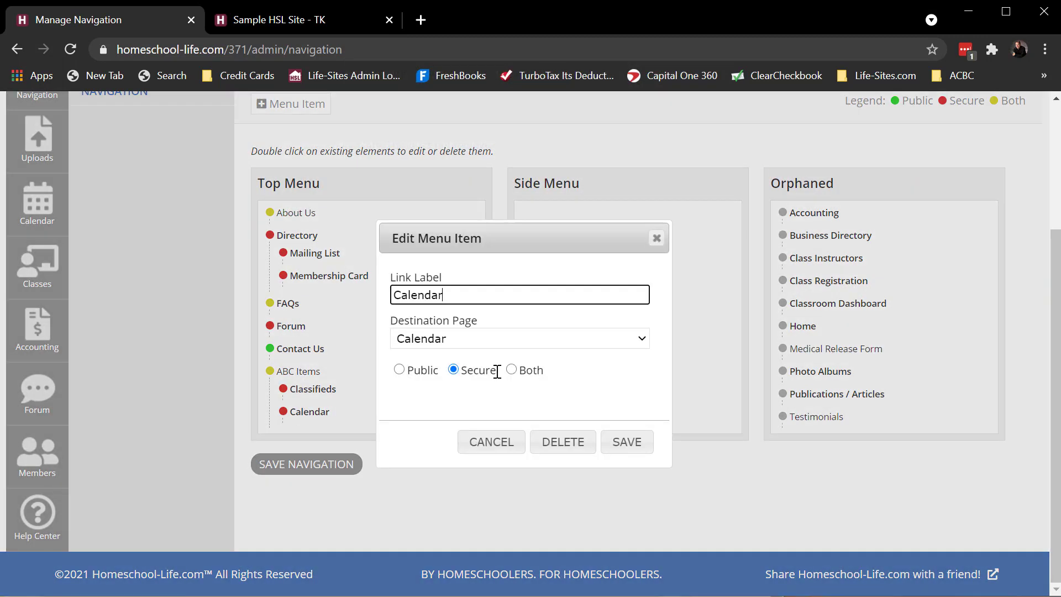
pyautogui.click(546, 439)
pyautogui.click(610, 210)
pyautogui.click(354, 464)
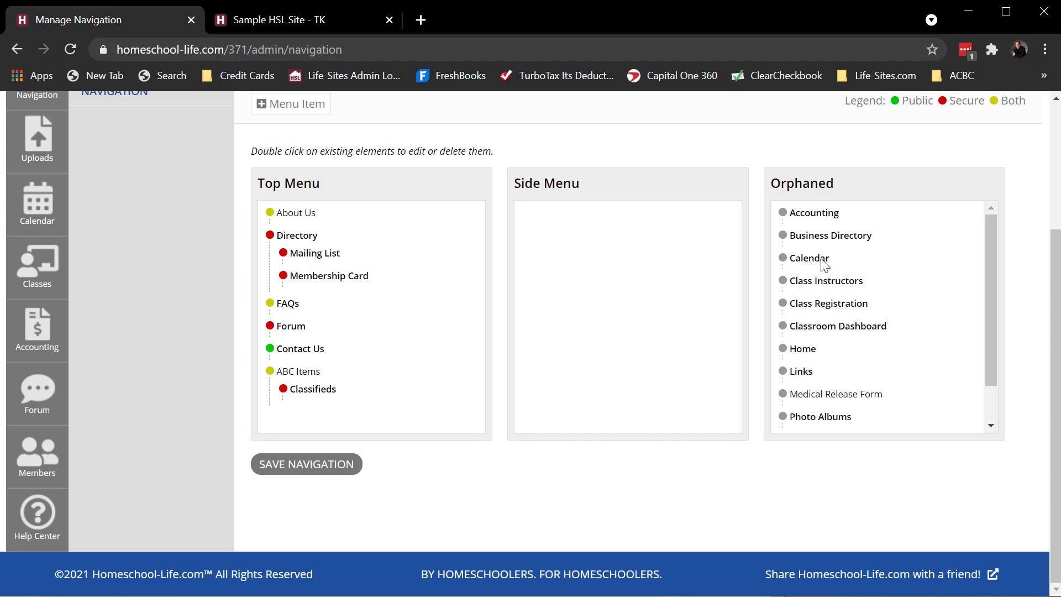
pyautogui.scroll(-1, 915, 280)
pyautogui.scroll(3, 913, 281)
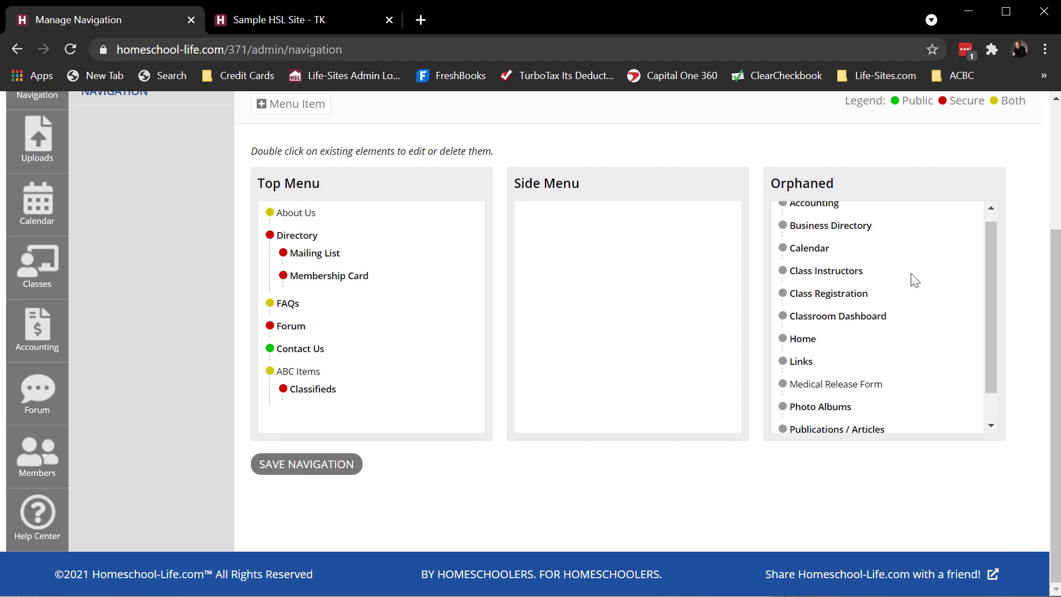
pyautogui.scroll(-3, 955, 273)
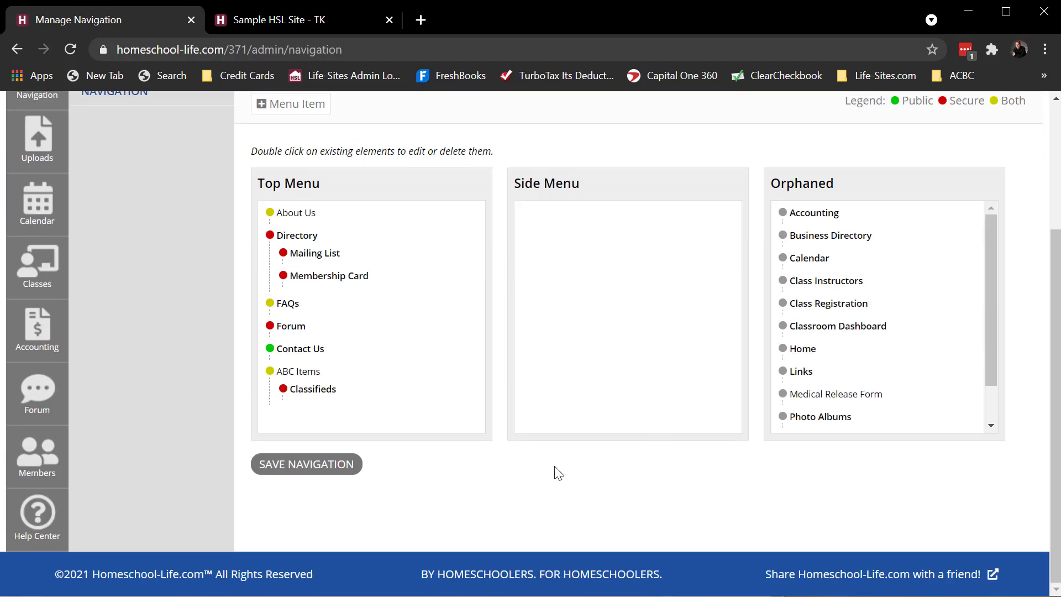
# Save the Top Menu ending with Contact Us and ABC Items, then return to Admin Home.
pyautogui.click(334, 466)
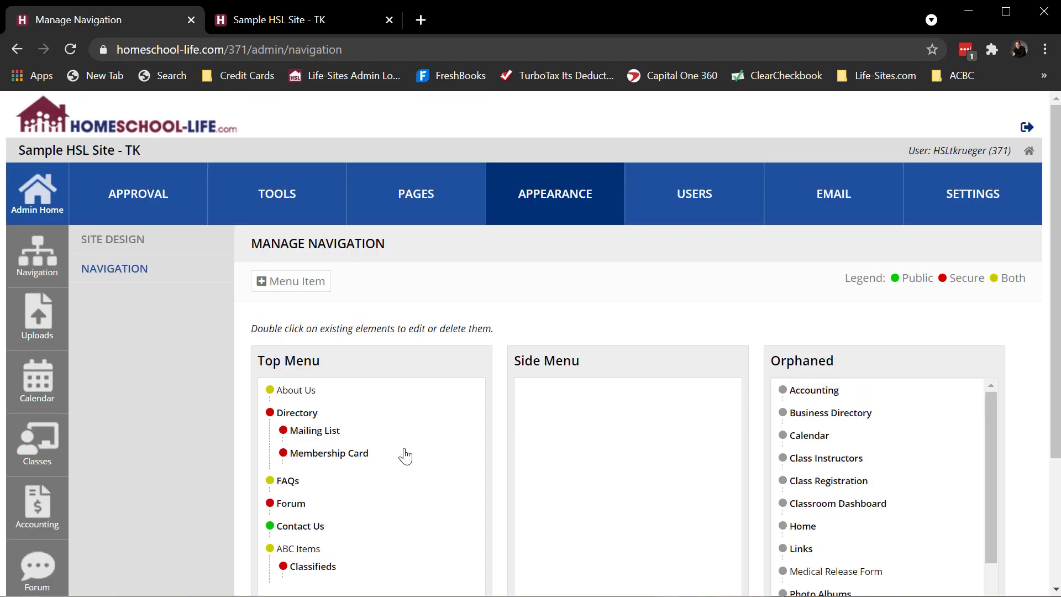
pyautogui.scroll(-2, 506, 416)
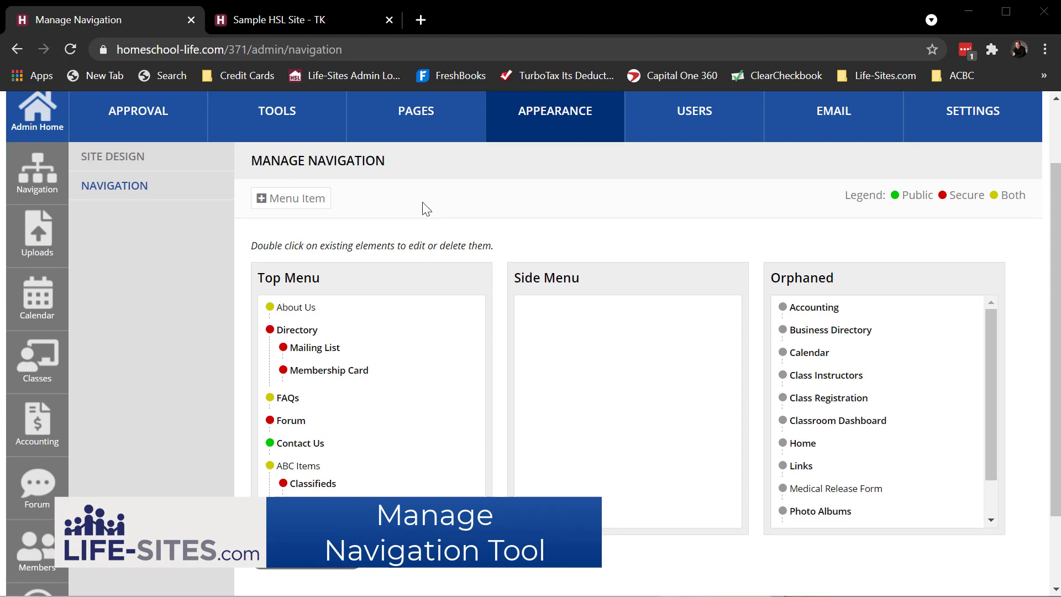
pyautogui.scroll(2, 423, 202)
pyautogui.click(32, 194)
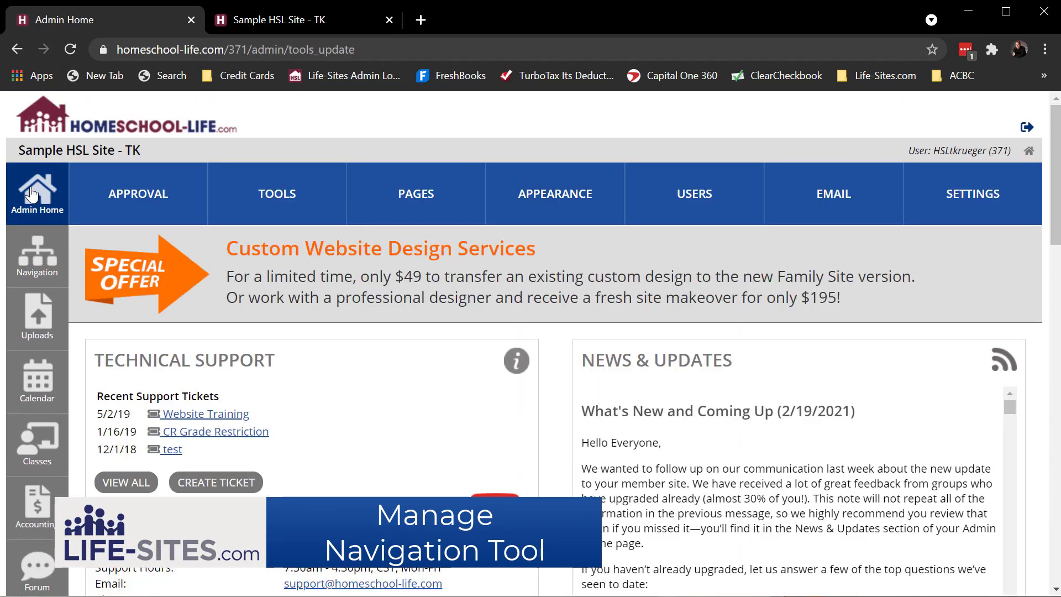